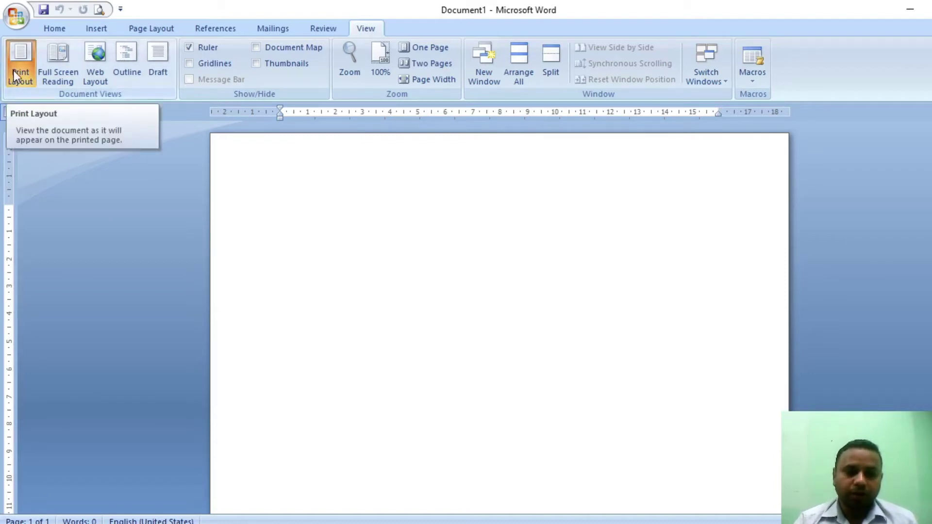
Preview the document in Full Screen Reading and Web Layout, then return to Print Layout
{"action": "left_click", "coordinate": [51, 71]}
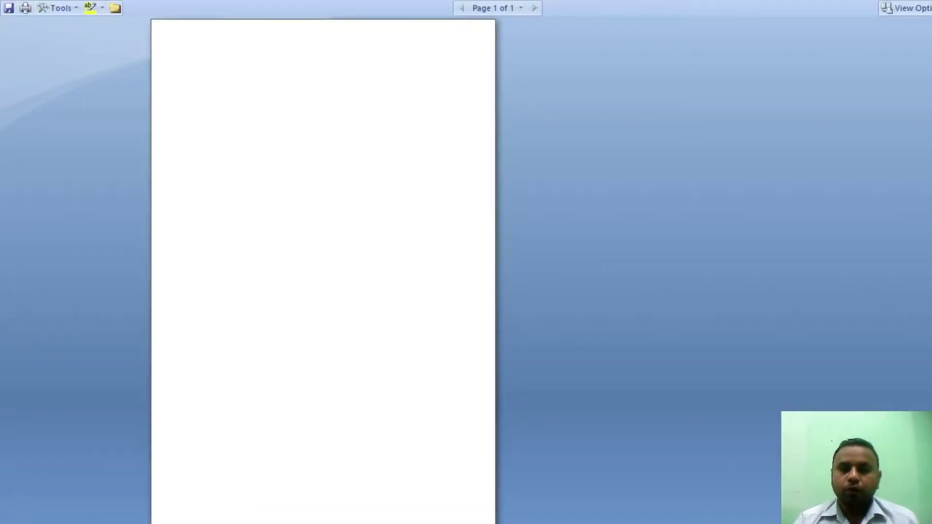
{"action": "key", "text": "Escape"}
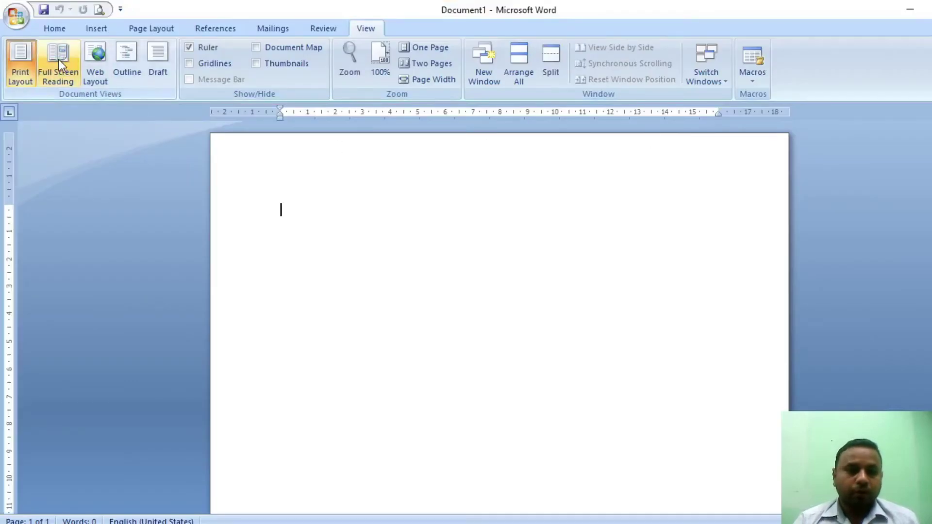
{"action": "left_click", "coordinate": [97, 72]}
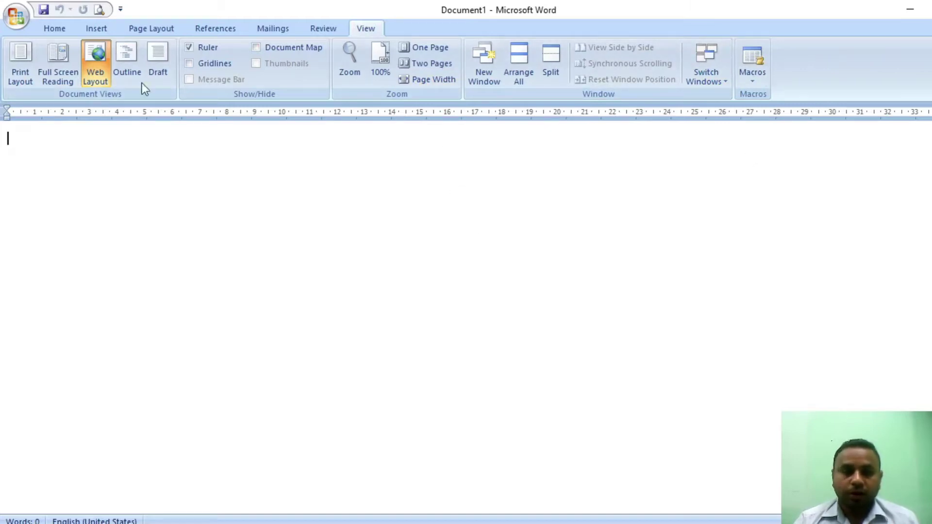
{"action": "left_click", "coordinate": [15, 62]}
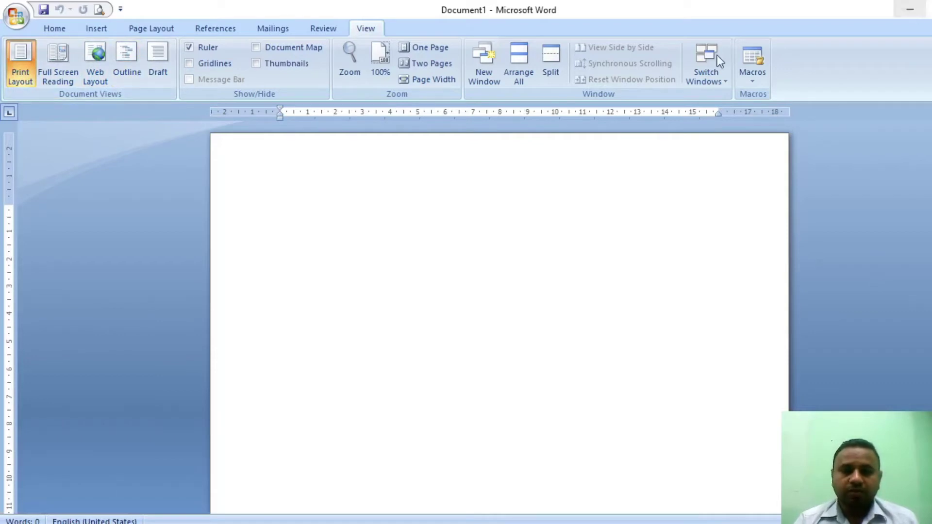
Open MBA PROJECT 1 from recent documents and browse it in Outline view, then close Outline
{"action": "left_click", "coordinate": [25, 19]}
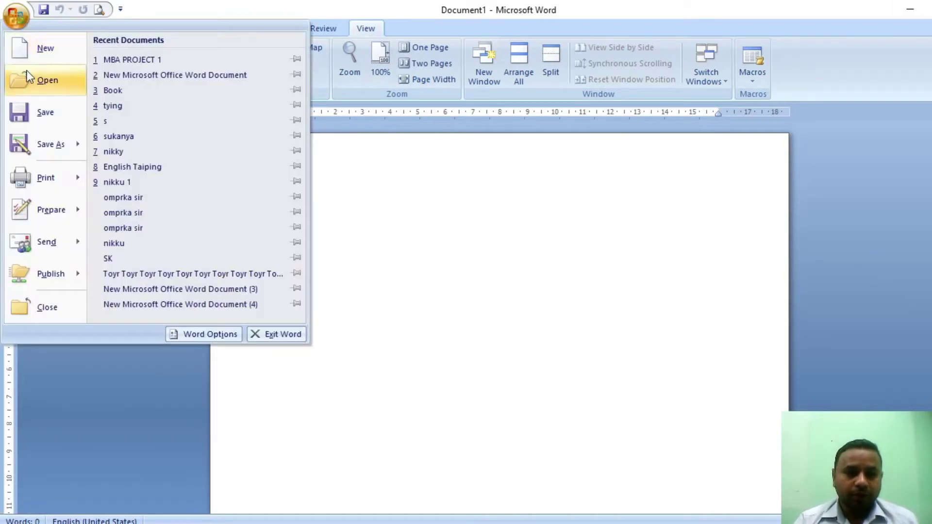
{"action": "left_click", "coordinate": [137, 60]}
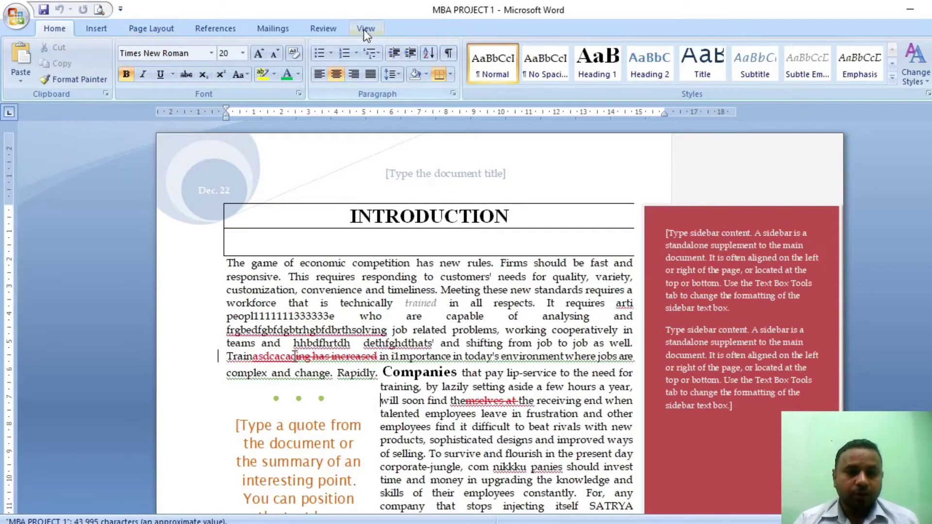
{"action": "left_click", "coordinate": [365, 29]}
{"action": "left_click", "coordinate": [133, 52]}
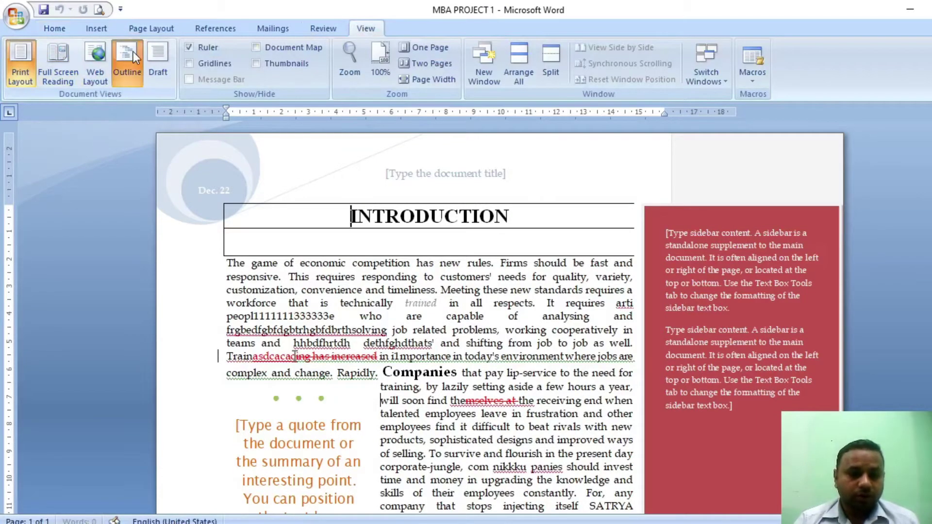
{"action": "scroll", "coordinate": [168, 238], "scroll_direction": "down", "scroll_amount": 5}
{"action": "scroll", "coordinate": [168, 238], "scroll_direction": "down", "scroll_amount": 5}
{"action": "scroll", "coordinate": [168, 238], "scroll_direction": "down", "scroll_amount": 3}
{"action": "scroll", "coordinate": [168, 238], "scroll_direction": "down", "scroll_amount": 2}
{"action": "scroll", "coordinate": [41, 202], "scroll_direction": "up", "scroll_amount": 5}
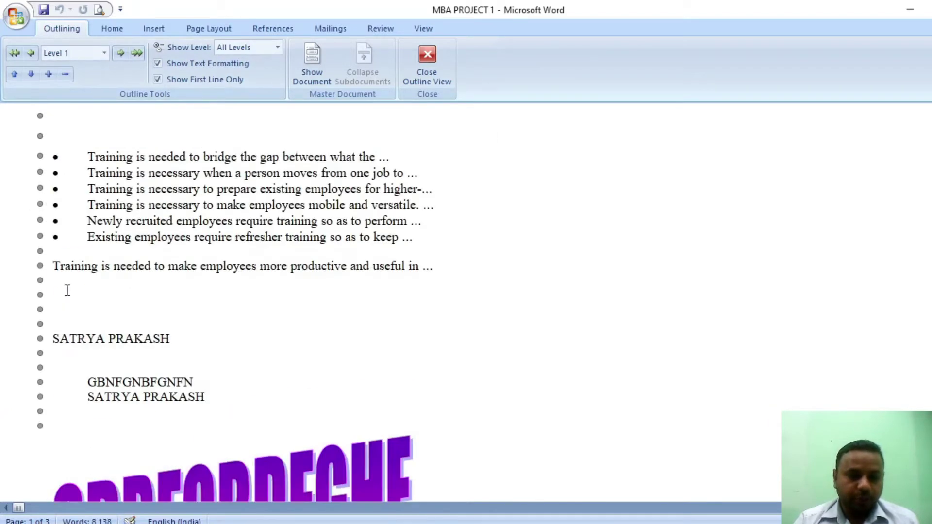
{"action": "scroll", "coordinate": [66, 292], "scroll_direction": "up", "scroll_amount": 5}
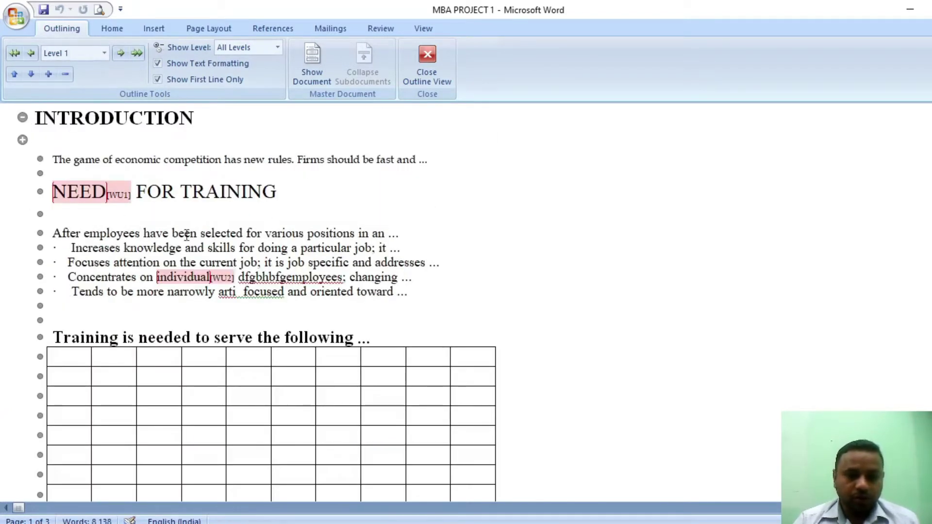
{"action": "left_click", "coordinate": [426, 73]}
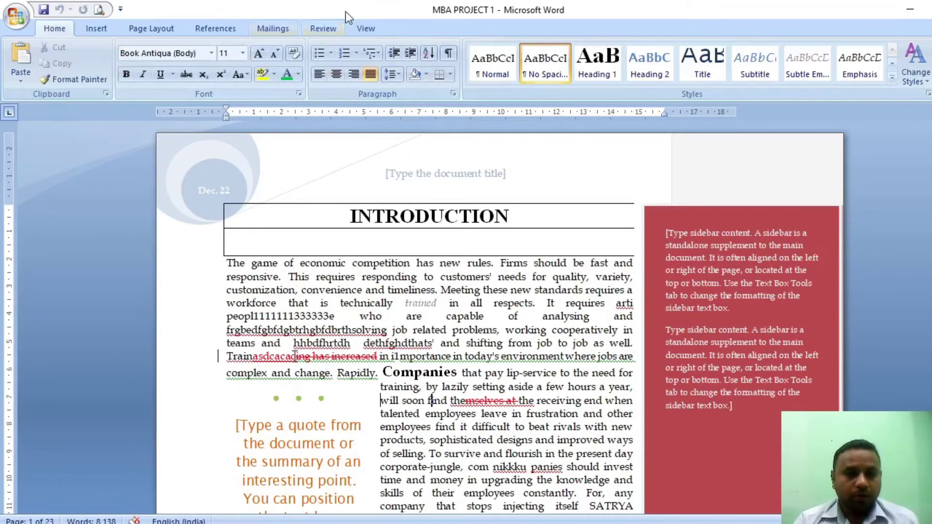
Switch MBA PROJECT 1 to Draft view and scroll through its pages
{"action": "left_click", "coordinate": [367, 28]}
{"action": "left_click", "coordinate": [159, 65]}
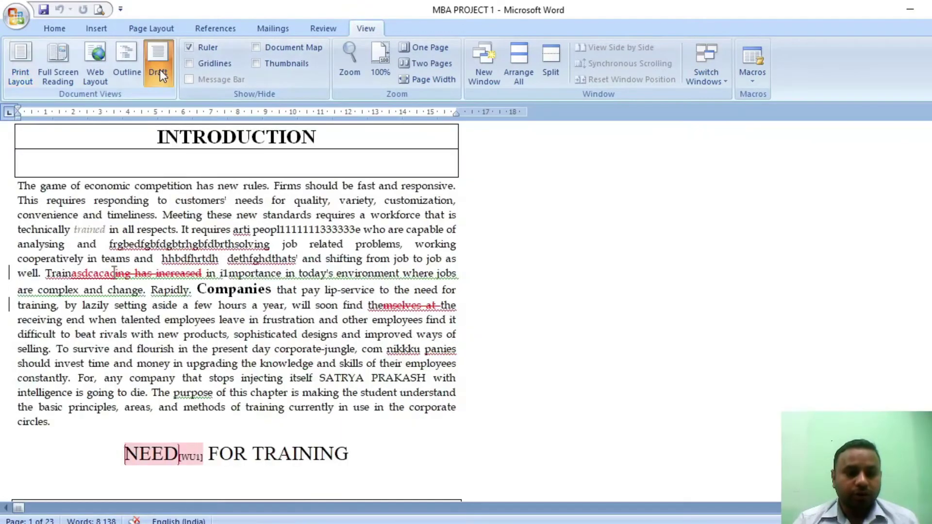
{"action": "scroll", "coordinate": [149, 271], "scroll_direction": "down", "scroll_amount": 5}
{"action": "scroll", "coordinate": [148, 271], "scroll_direction": "down", "scroll_amount": 3}
{"action": "scroll", "coordinate": [148, 271], "scroll_direction": "down", "scroll_amount": 5}
{"action": "scroll", "coordinate": [148, 271], "scroll_direction": "down", "scroll_amount": 5}
{"action": "scroll", "coordinate": [149, 271], "scroll_direction": "down", "scroll_amount": 5}
{"action": "scroll", "coordinate": [148, 271], "scroll_direction": "down", "scroll_amount": 2}
{"action": "scroll", "coordinate": [148, 271], "scroll_direction": "up", "scroll_amount": 3}
{"action": "scroll", "coordinate": [149, 271], "scroll_direction": "up", "scroll_amount": 10}
{"action": "scroll", "coordinate": [148, 271], "scroll_direction": "up", "scroll_amount": 7}
{"action": "scroll", "coordinate": [149, 271], "scroll_direction": "up", "scroll_amount": 7}
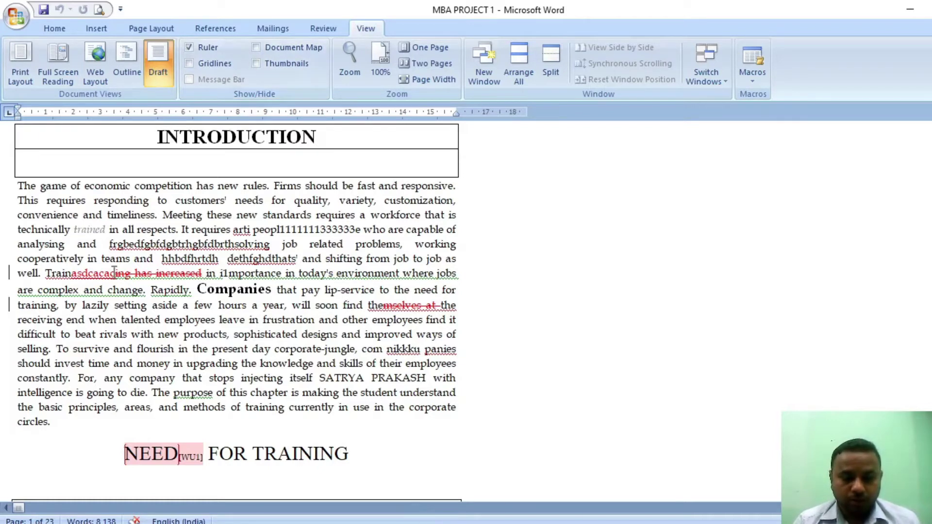
Create a new blank document, Document2
{"action": "left_click", "coordinate": [16, 17]}
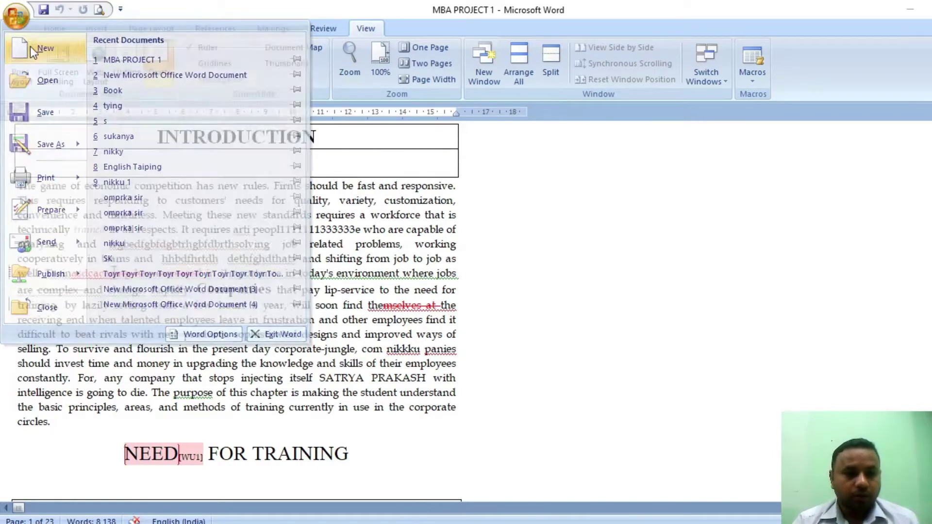
{"action": "left_click", "coordinate": [30, 48]}
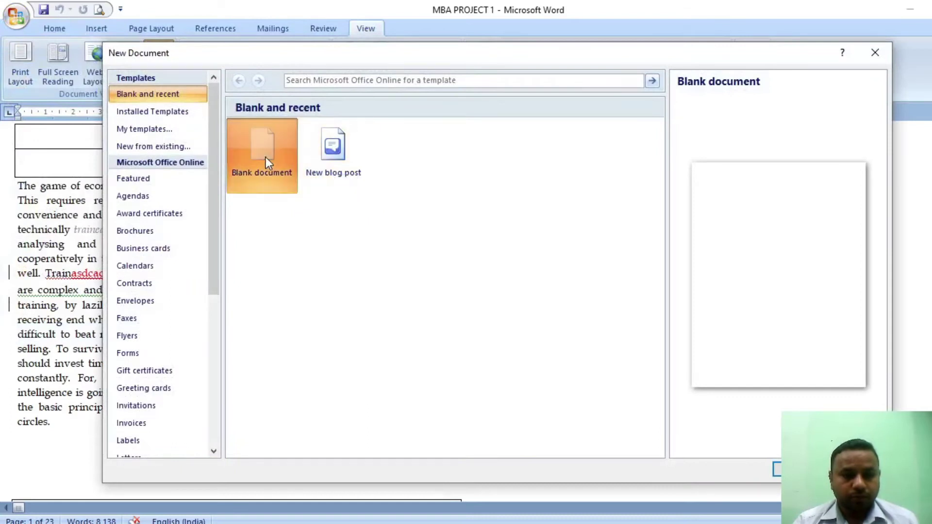
{"action": "left_click", "coordinate": [777, 469]}
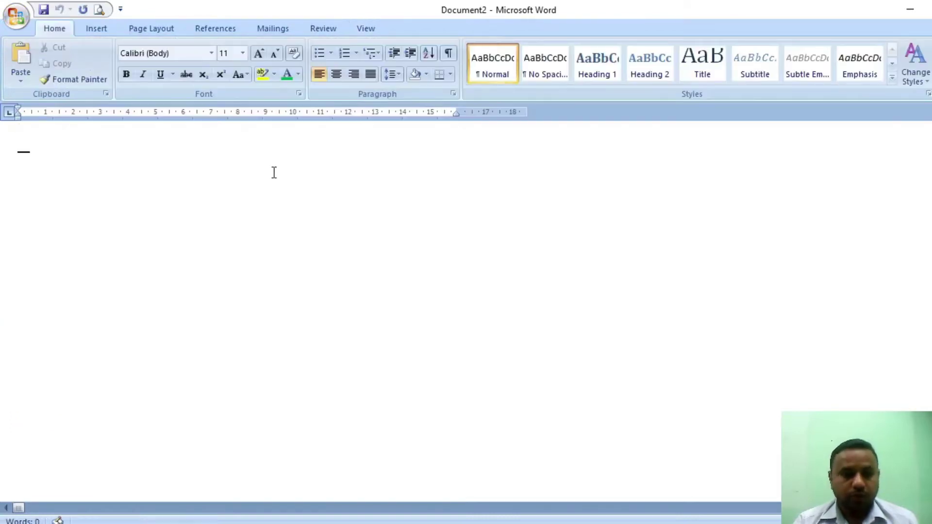
Show Document2 in Print Layout and drag the top margin up on the vertical ruler
{"action": "left_click", "coordinate": [369, 29]}
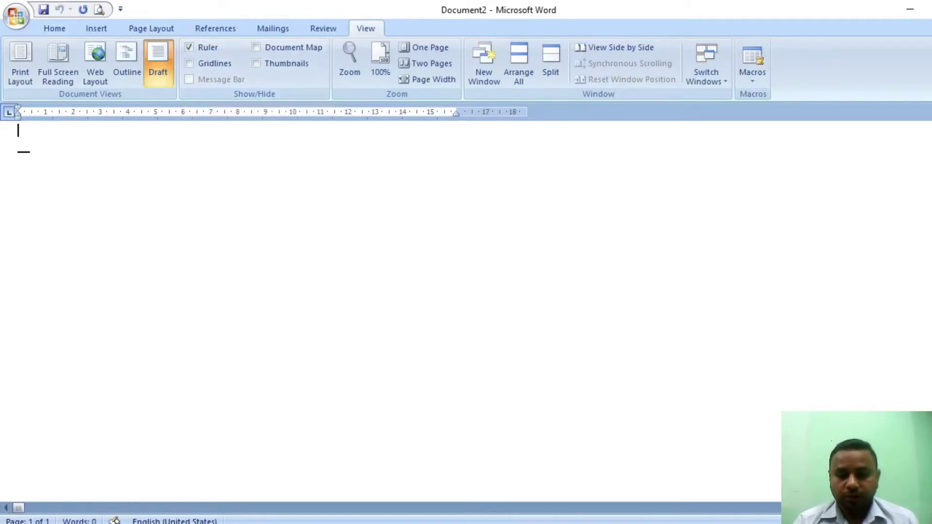
{"action": "key", "text": "ctrl+alt+p"}
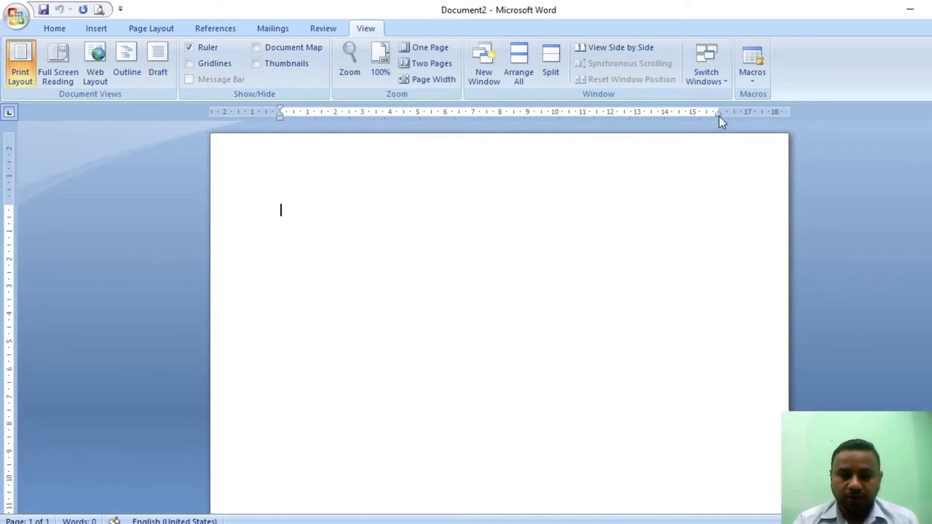
{"action": "left_click_drag", "start_coordinate": [10, 204], "coordinate": [10, 177]}
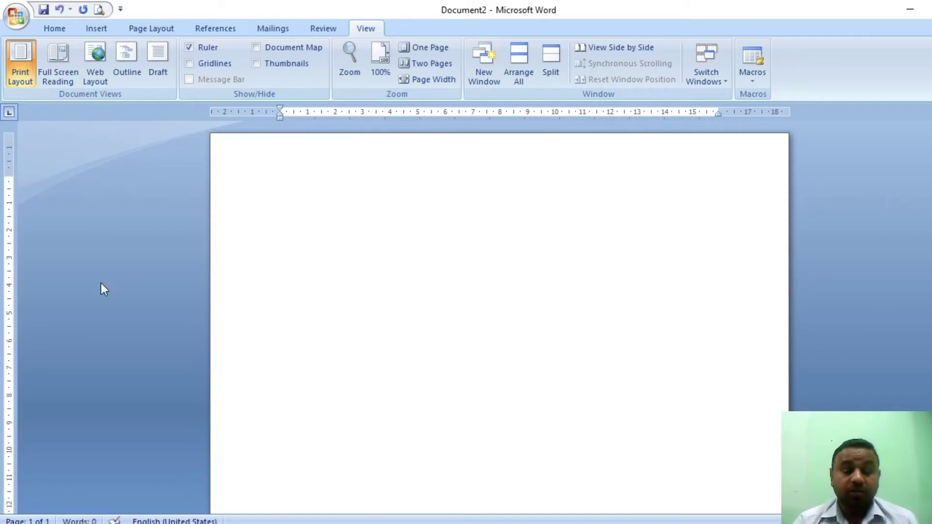
{"action": "left_click", "coordinate": [203, 47]}
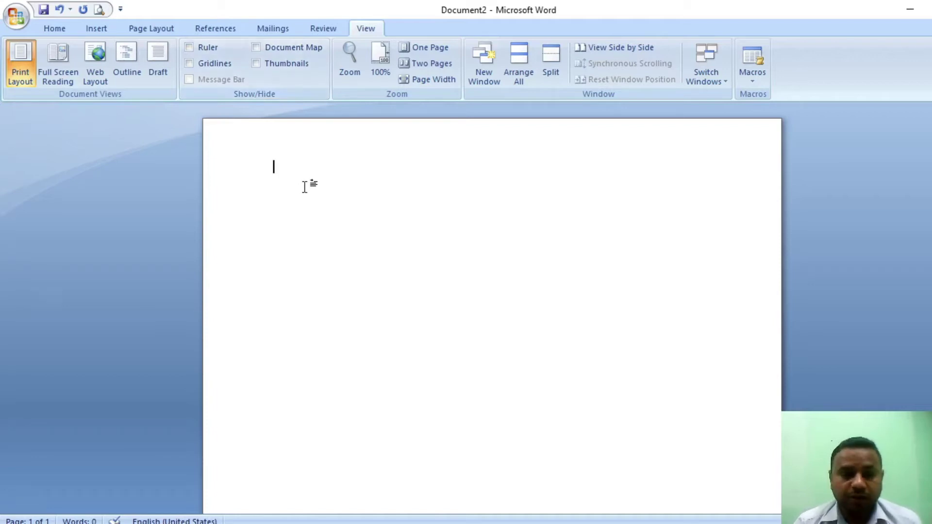
{"action": "left_click", "coordinate": [205, 49]}
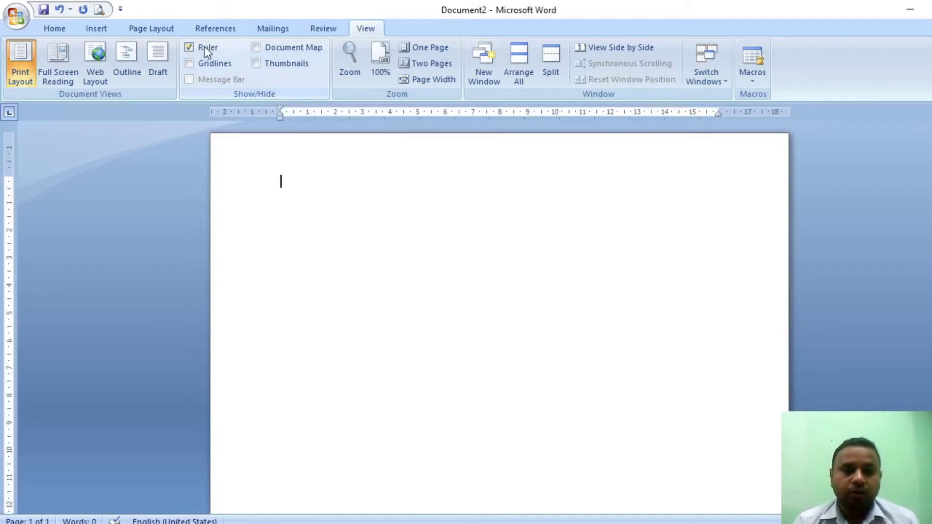
{"action": "left_click", "coordinate": [257, 47]}
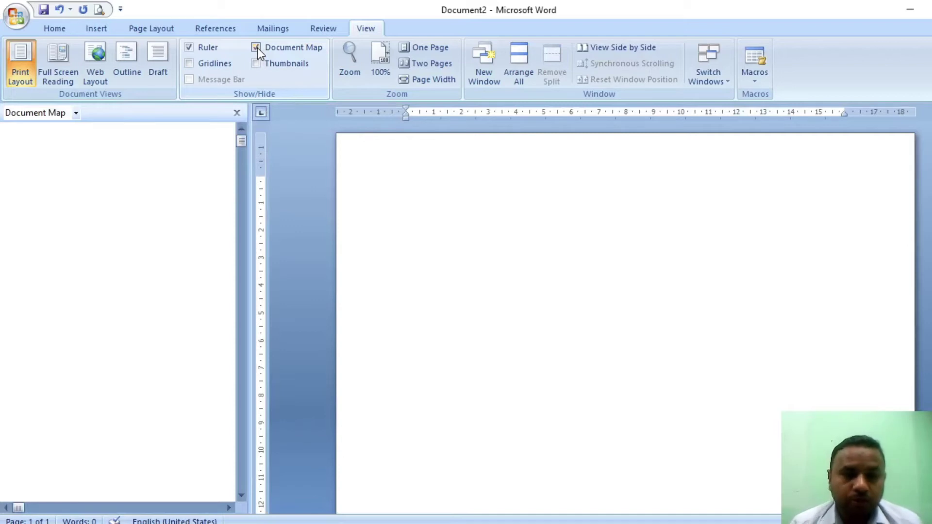
{"action": "left_click", "coordinate": [258, 48]}
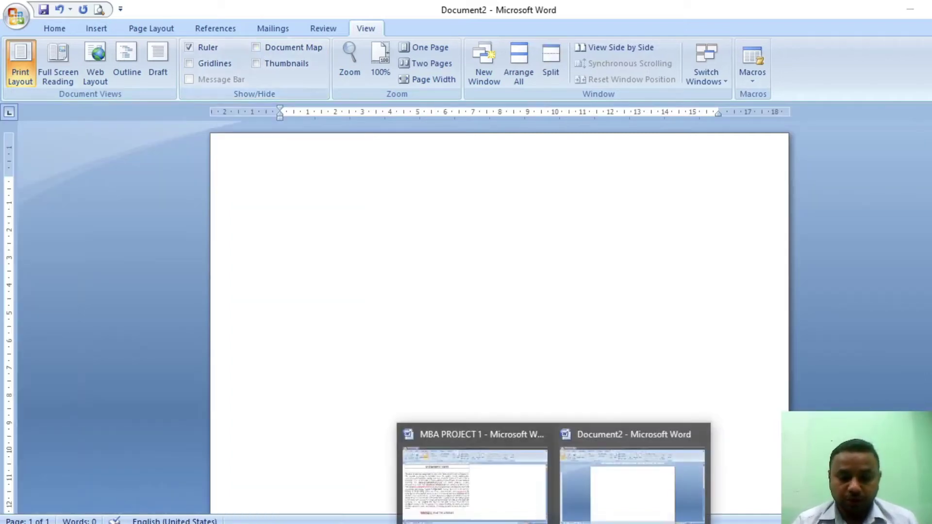
Return to MBA PROJECT 1 in Print Layout with the Document Map shown
{"action": "left_click", "coordinate": [466, 482]}
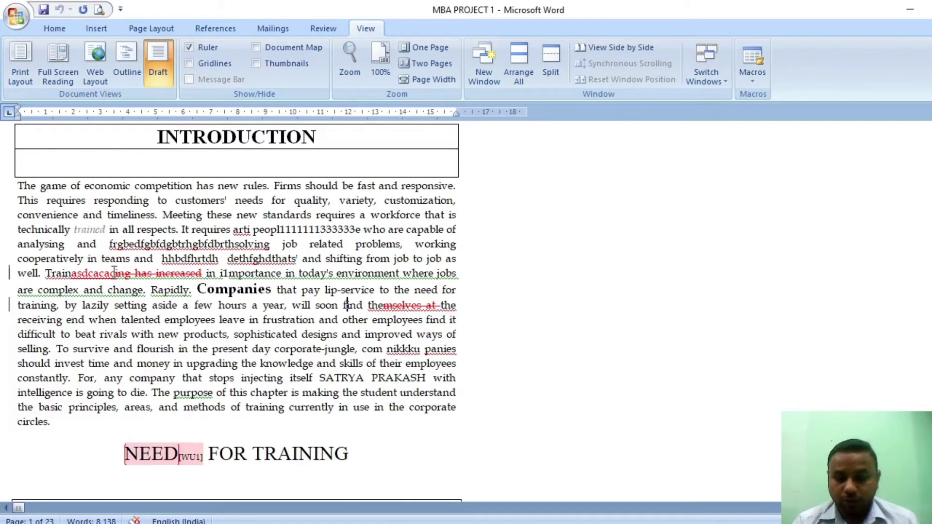
{"action": "left_click", "coordinate": [20, 63]}
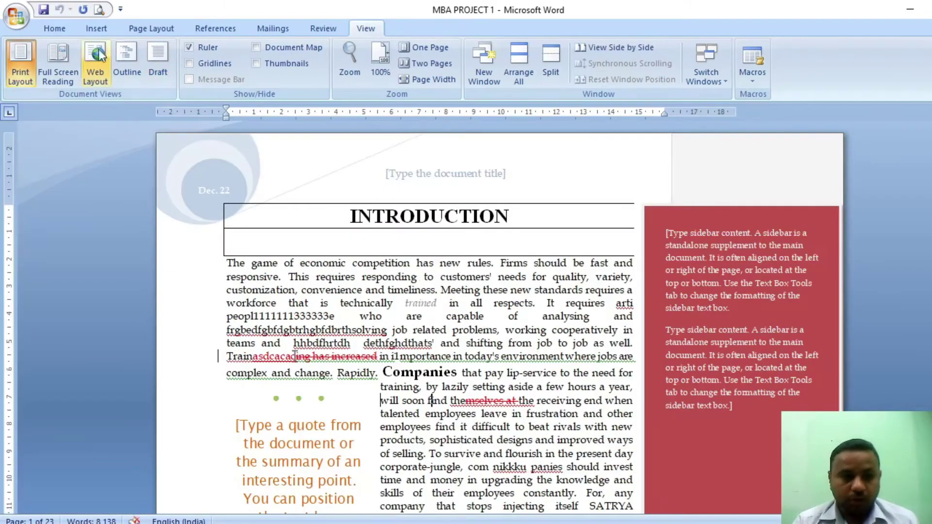
{"action": "left_click", "coordinate": [273, 47]}
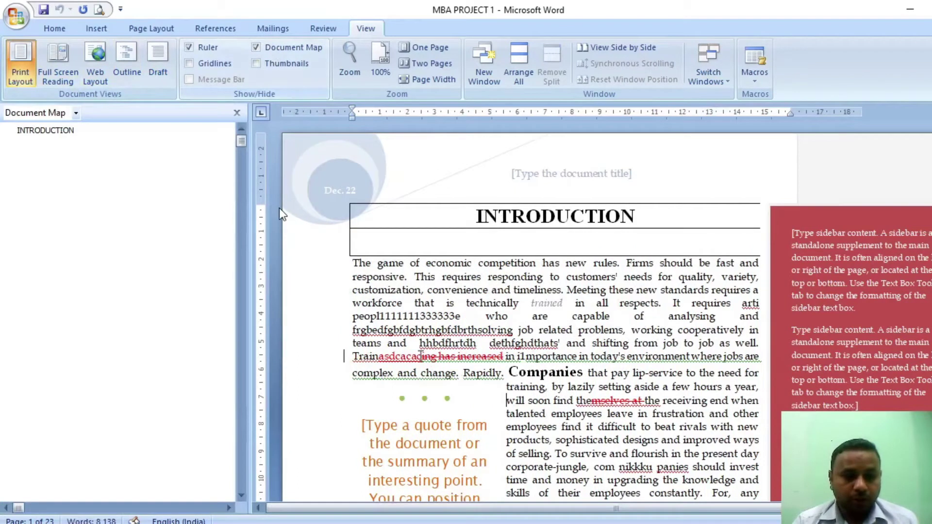
Select the text 'ining, by' in the paragraph and delete it
{"action": "left_click_drag", "start_coordinate": [240, 140], "coordinate": [243, 230]}
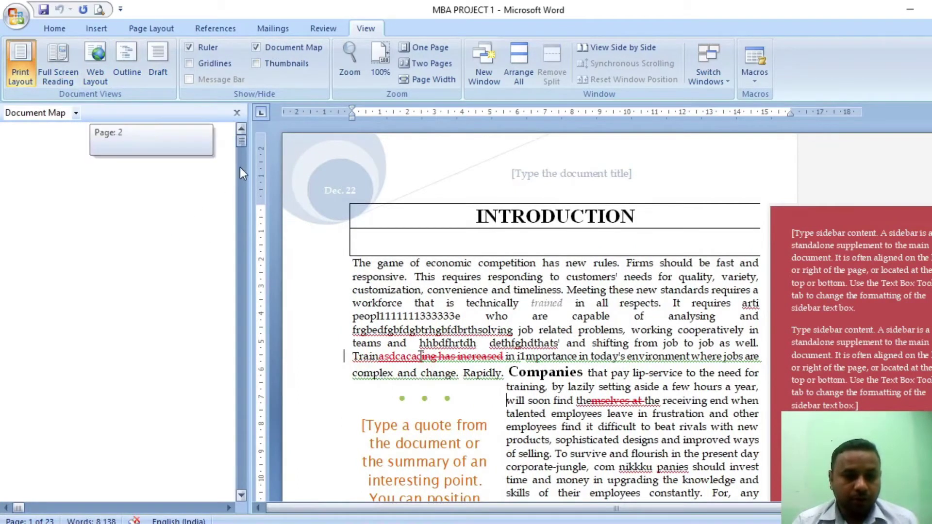
{"action": "left_click_drag", "start_coordinate": [243, 295], "coordinate": [241, 229]}
{"action": "left_click", "coordinate": [238, 140]}
{"action": "left_click_drag", "start_coordinate": [241, 482], "coordinate": [241, 130]}
{"action": "key", "text": "BackSpace"}
{"action": "key", "text": "BackSpace"}
{"action": "key", "text": "BackSpace"}
{"action": "scroll", "coordinate": [648, 394], "scroll_direction": "down", "scroll_amount": 1}
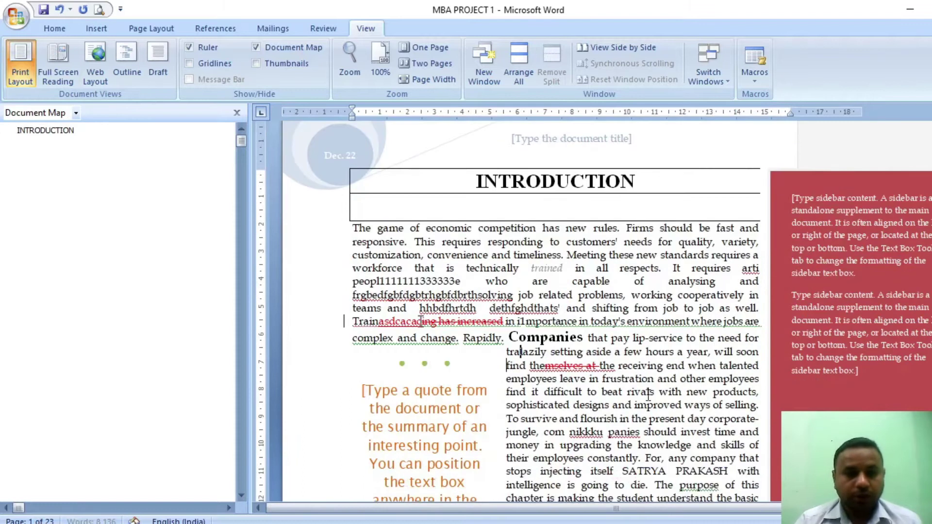
Close MBA PROJECT 1 without saving the changes
{"action": "key", "text": "alt+F4"}
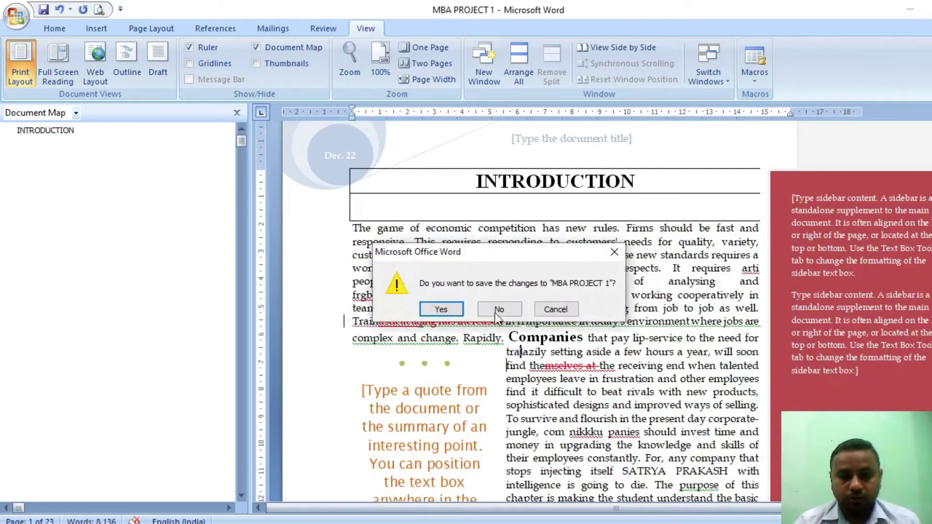
{"action": "left_click", "coordinate": [494, 313]}
{"action": "left_click", "coordinate": [12, 16]}
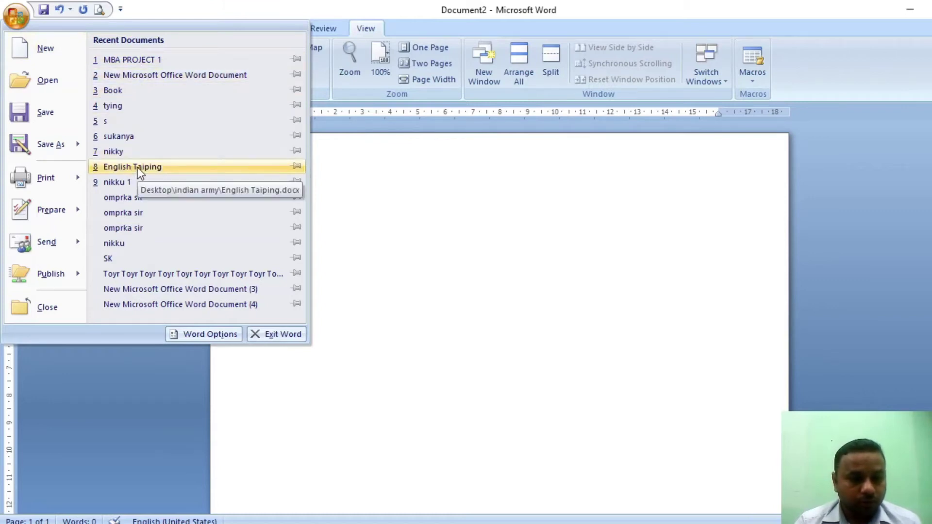
Open New Microsoft Office Word Document (3) and tying from the recent documents list
{"action": "left_click", "coordinate": [158, 78]}
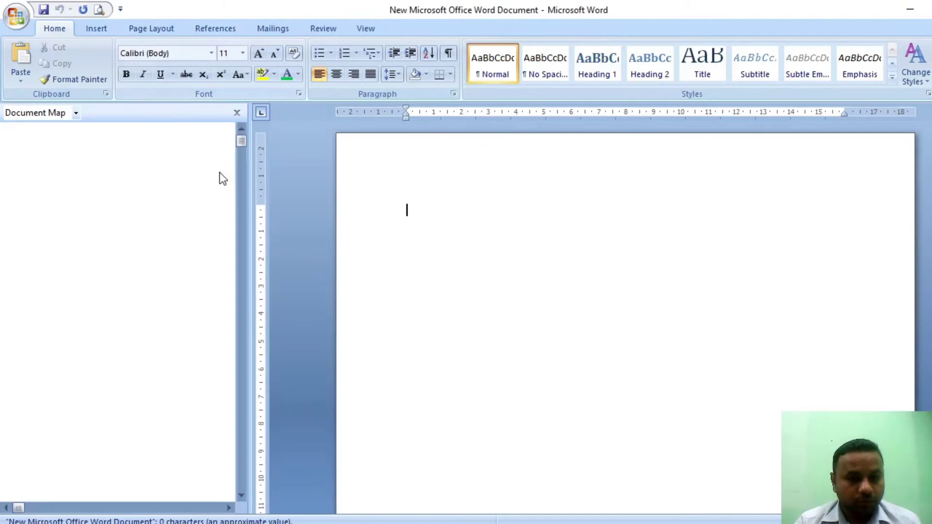
{"action": "left_click", "coordinate": [19, 19]}
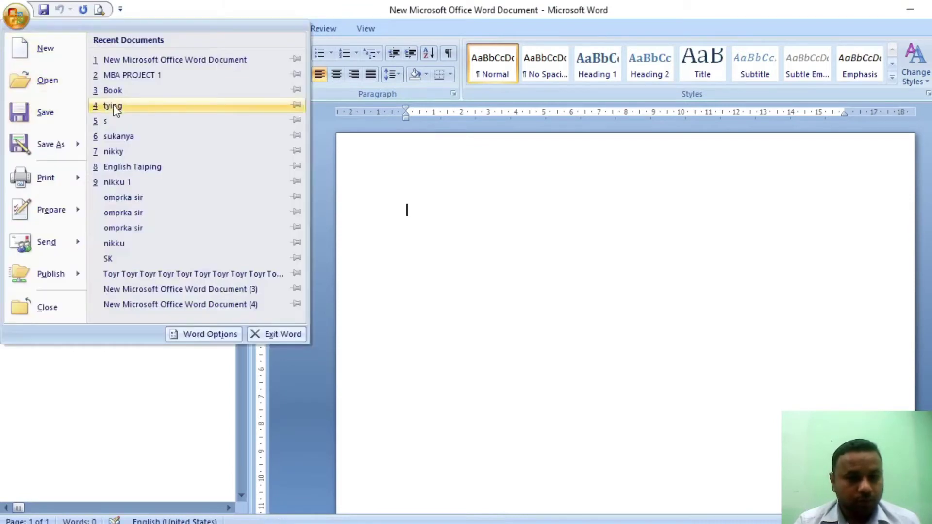
{"action": "left_click", "coordinate": [116, 106]}
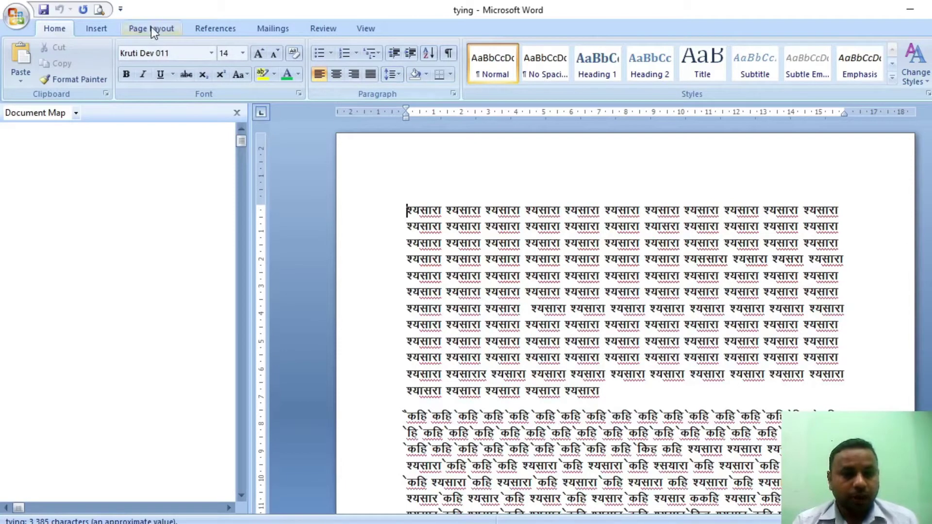
Turn the Document Map pane off and back on
{"action": "left_click", "coordinate": [360, 30]}
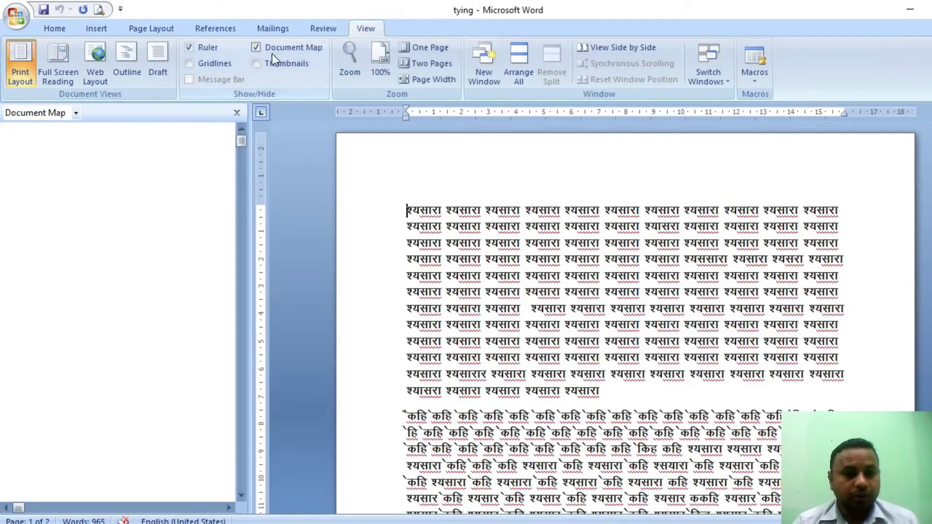
{"action": "left_click", "coordinate": [262, 50]}
{"action": "left_click", "coordinate": [257, 47]}
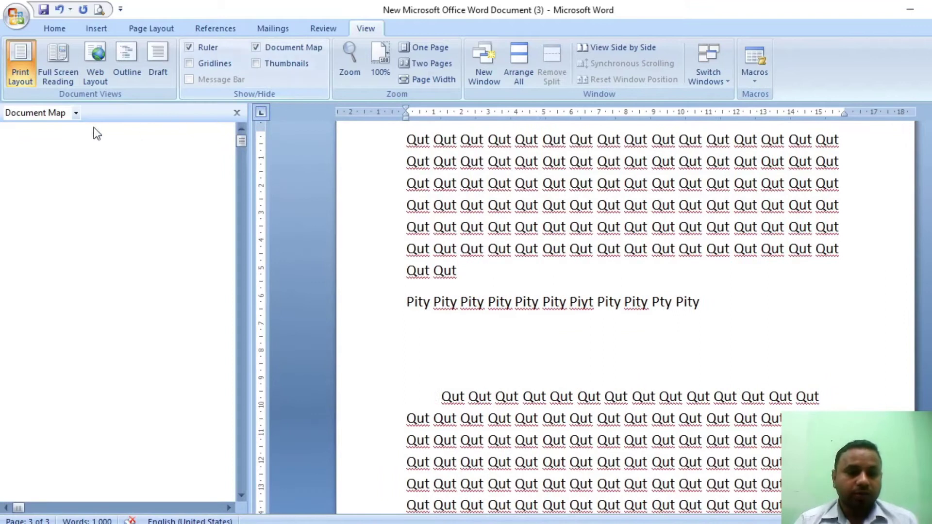
Switch the side pane to Thumbnails and jump between pages 1, 2 and 3
{"action": "left_click", "coordinate": [76, 113]}
{"action": "left_click", "coordinate": [37, 140]}
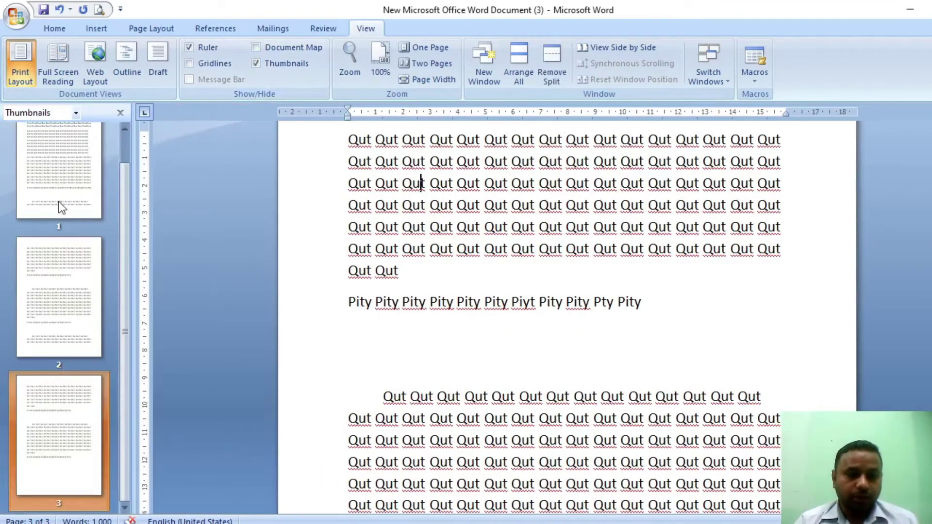
{"action": "left_click", "coordinate": [60, 202]}
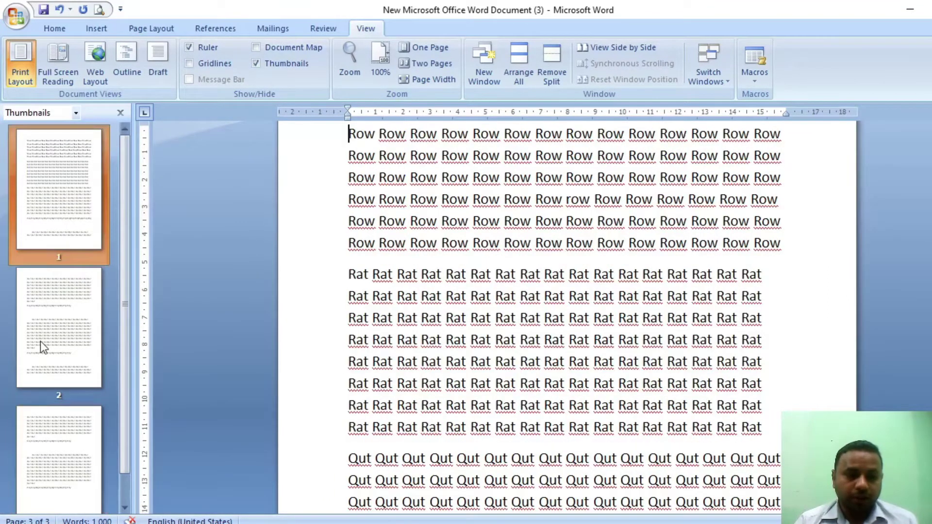
{"action": "left_click", "coordinate": [53, 307]}
{"action": "left_click", "coordinate": [65, 436]}
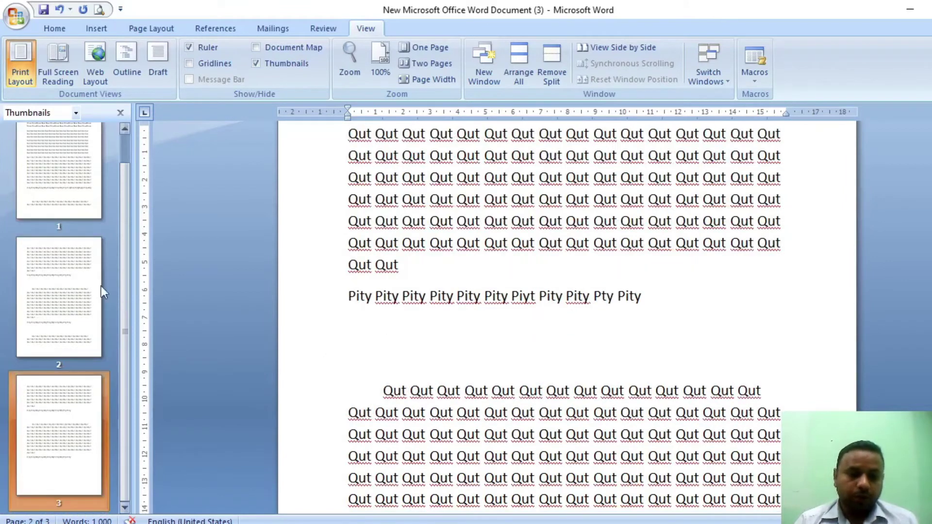
{"action": "left_click", "coordinate": [71, 267]}
{"action": "left_click", "coordinate": [54, 188]}
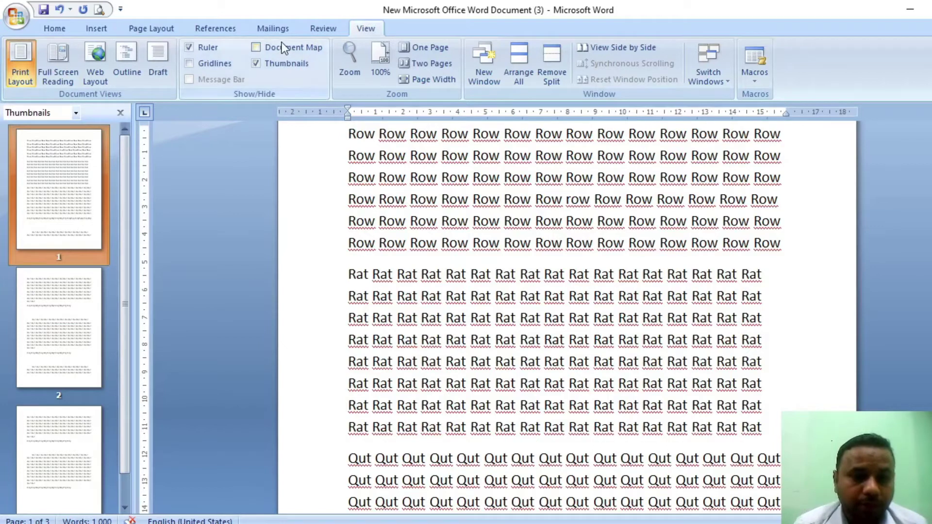
Toggle gridlines on, off and back on, then scroll the page
{"action": "left_click", "coordinate": [203, 62]}
{"action": "left_click", "coordinate": [203, 63]}
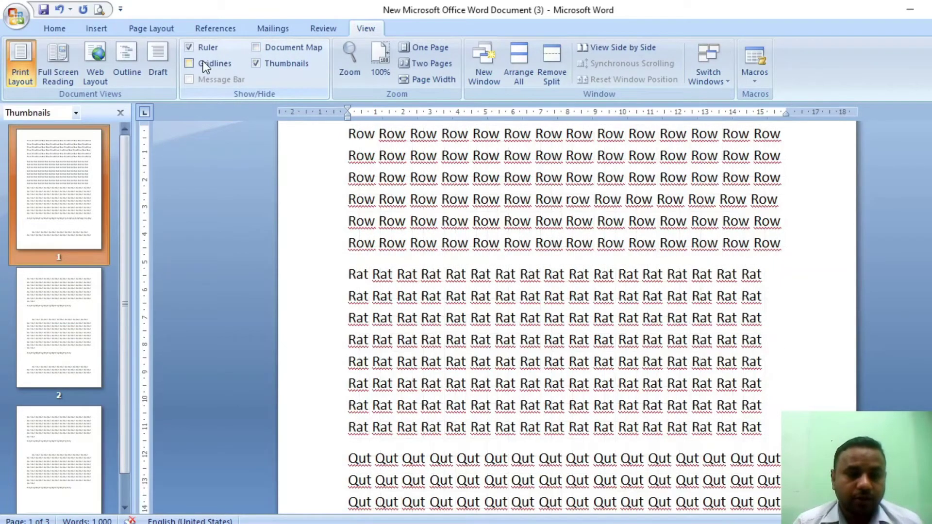
{"action": "left_click", "coordinate": [203, 64]}
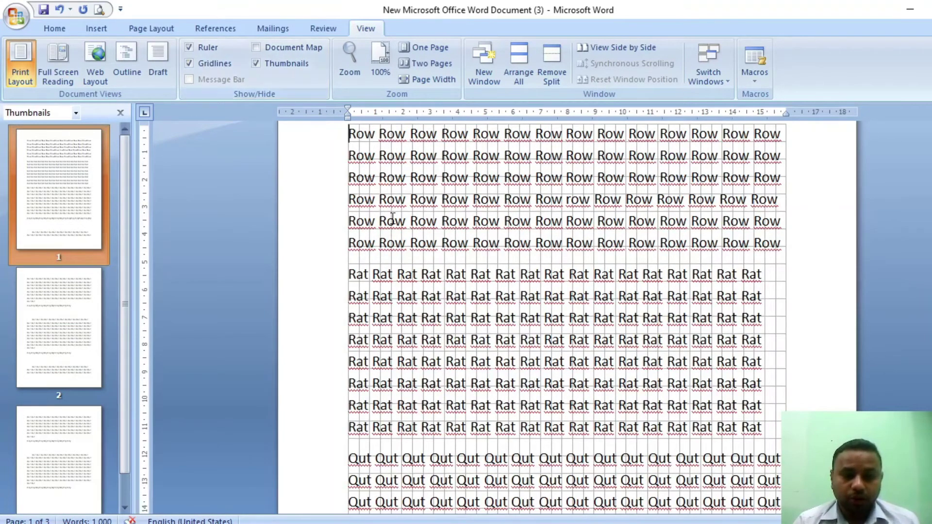
{"action": "scroll", "coordinate": [391, 216], "scroll_direction": "down", "scroll_amount": 4}
{"action": "scroll", "coordinate": [430, 276], "scroll_direction": "down", "scroll_amount": 2}
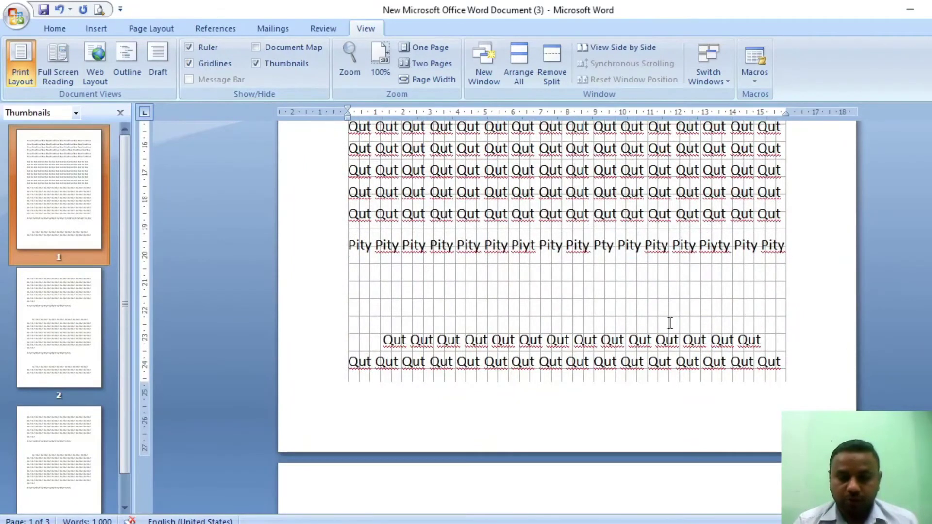
{"action": "scroll", "coordinate": [670, 323], "scroll_direction": "down", "scroll_amount": 4}
{"action": "scroll", "coordinate": [670, 322], "scroll_direction": "down", "scroll_amount": 4}
{"action": "scroll", "coordinate": [668, 325], "scroll_direction": "up", "scroll_amount": 1}
{"action": "scroll", "coordinate": [666, 326], "scroll_direction": "up", "scroll_amount": 3}
Paste the copied Qut and Pity text and jump to pages 2 and 3
{"action": "key", "text": "ctrl+v"}
{"action": "scroll", "coordinate": [668, 328], "scroll_direction": "down", "scroll_amount": 3}
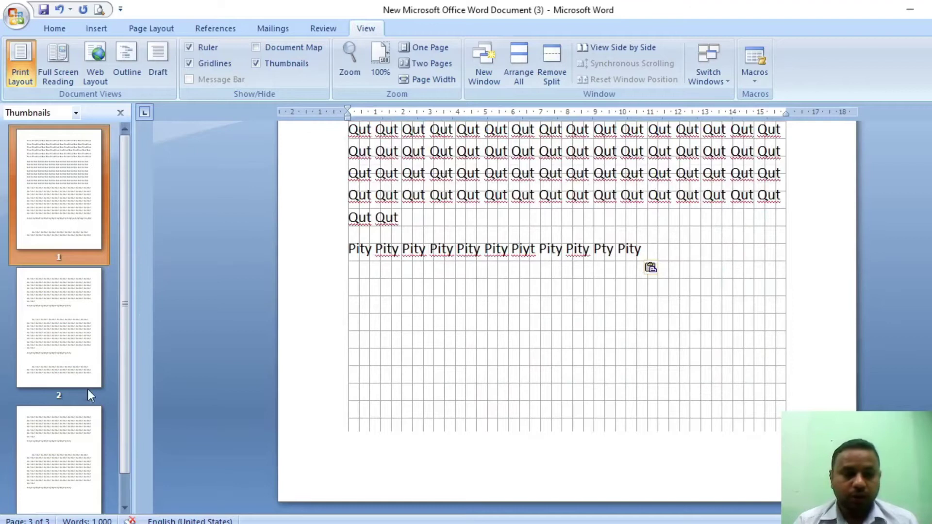
{"action": "left_click", "coordinate": [83, 316]}
{"action": "left_click", "coordinate": [61, 437]}
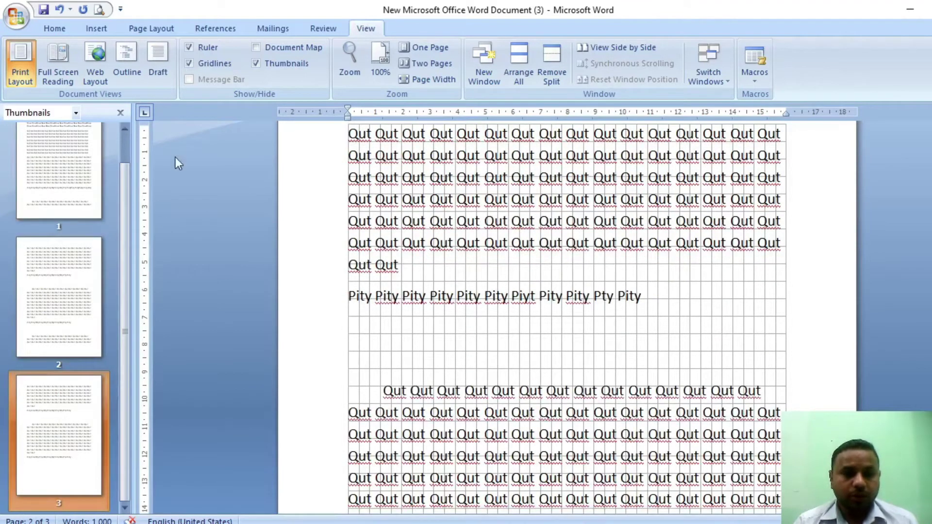
Toggle the Thumbnails pane off and on twice, then navigate between pages 1 and 2
{"action": "left_click", "coordinate": [257, 64]}
{"action": "left_click", "coordinate": [256, 64]}
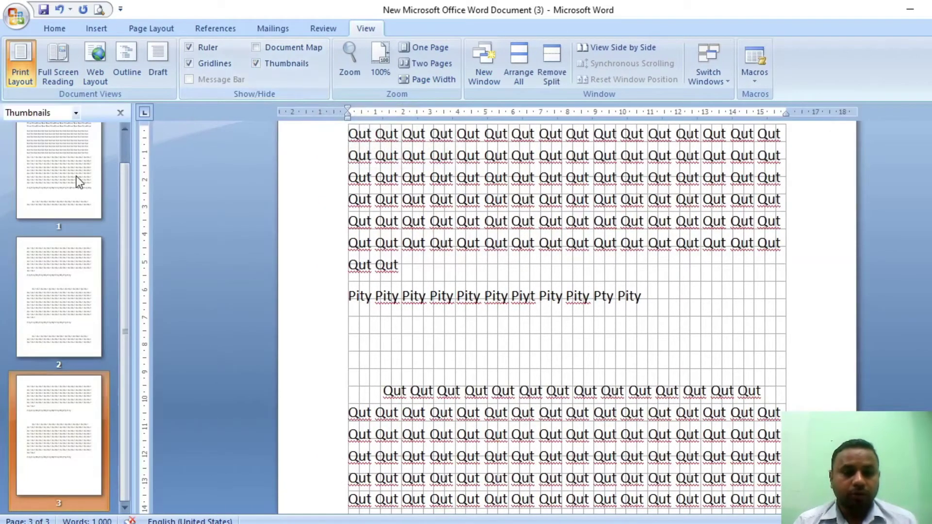
{"action": "left_click", "coordinate": [258, 63]}
{"action": "left_click", "coordinate": [258, 63]}
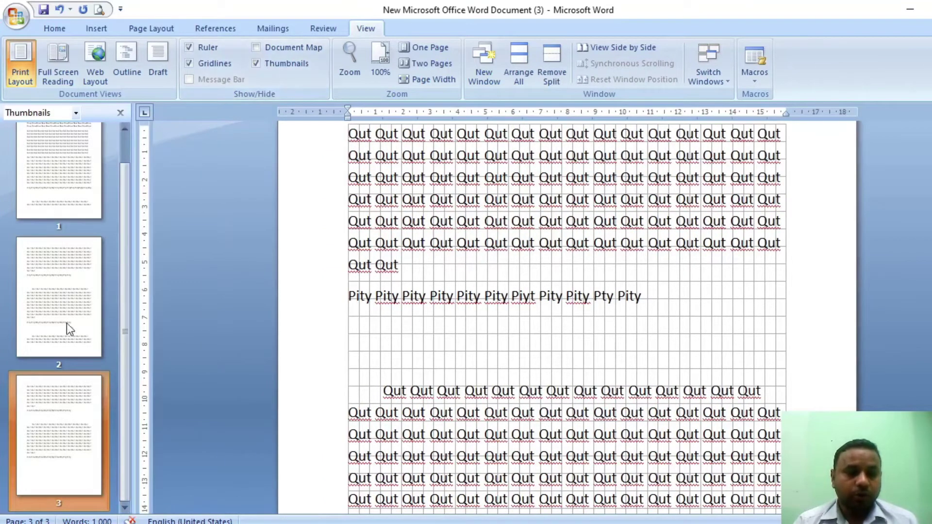
{"action": "left_click", "coordinate": [58, 349]}
{"action": "left_click", "coordinate": [66, 167]}
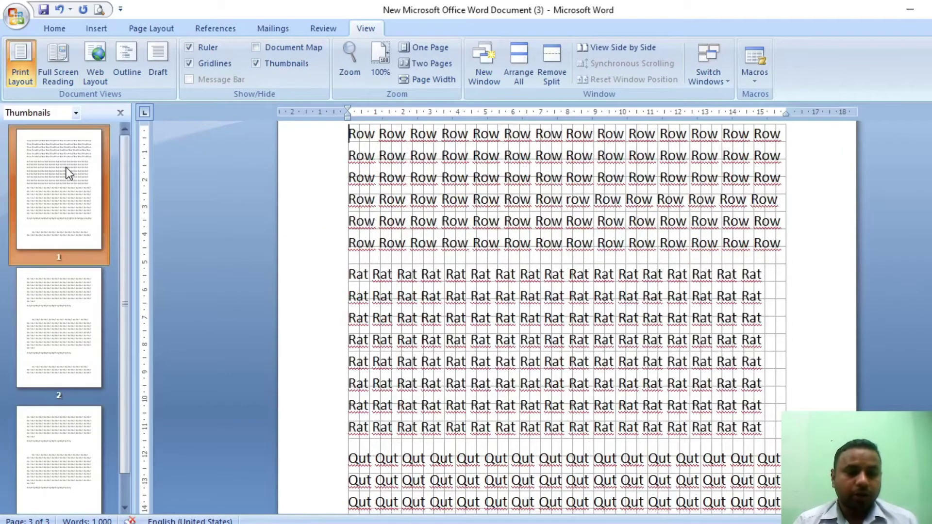
{"action": "left_click", "coordinate": [50, 312]}
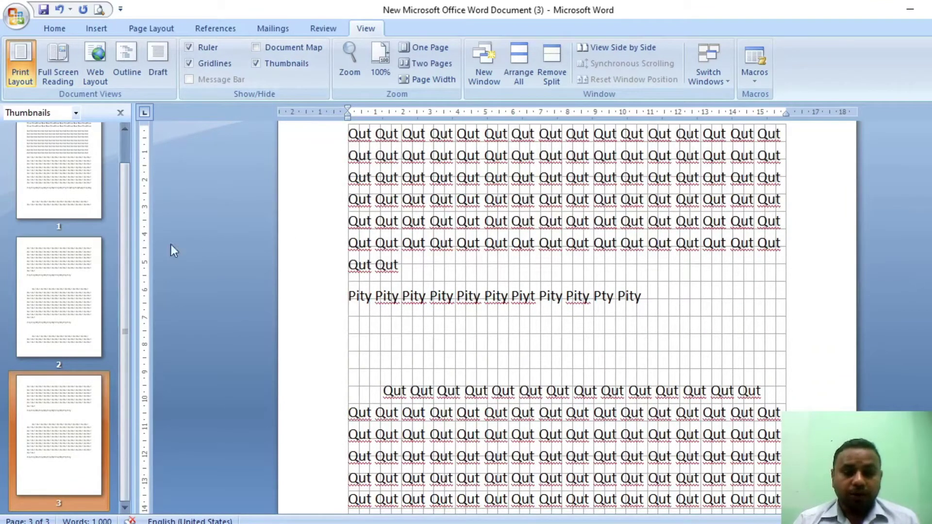
Turn the gridlines off
{"action": "left_click", "coordinate": [209, 62]}
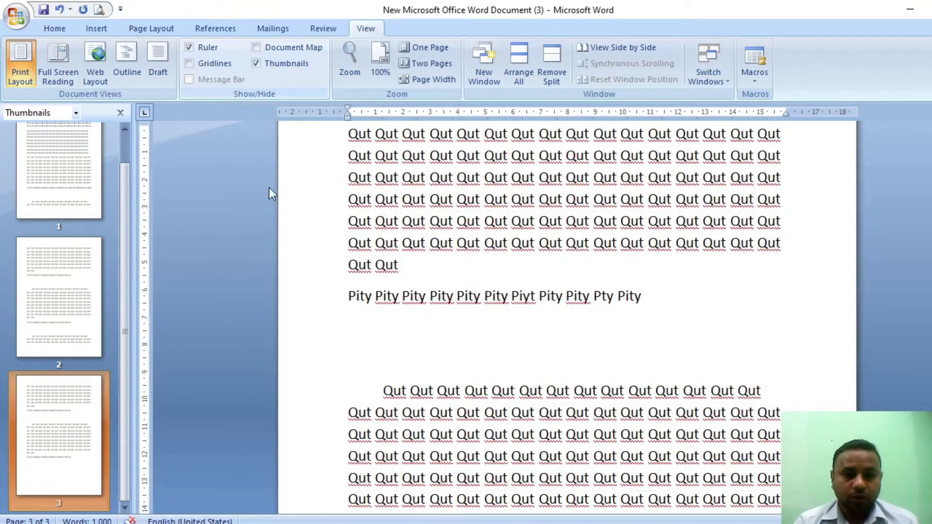
{"action": "scroll", "coordinate": [384, 322], "scroll_direction": "down", "scroll_amount": 3}
{"action": "scroll", "coordinate": [383, 323], "scroll_direction": "down", "scroll_amount": 2}
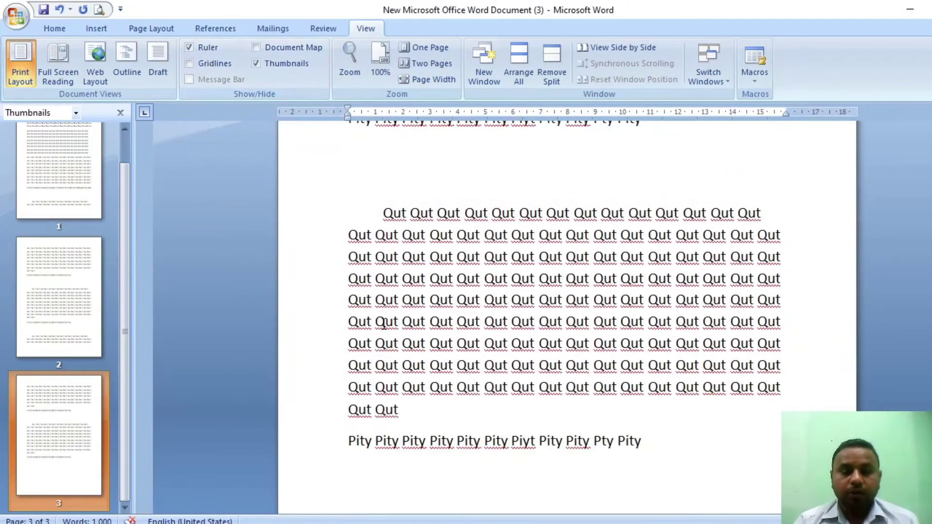
{"action": "scroll", "coordinate": [383, 323], "scroll_direction": "up", "scroll_amount": 5}
Zoom the document to 200% and close the Thumbnails pane
{"action": "left_click", "coordinate": [350, 56]}
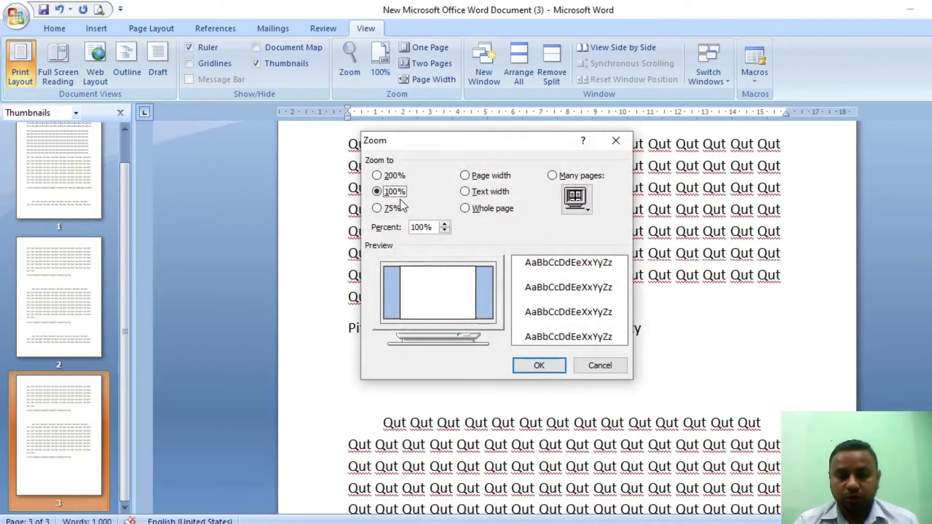
{"action": "left_click", "coordinate": [393, 176]}
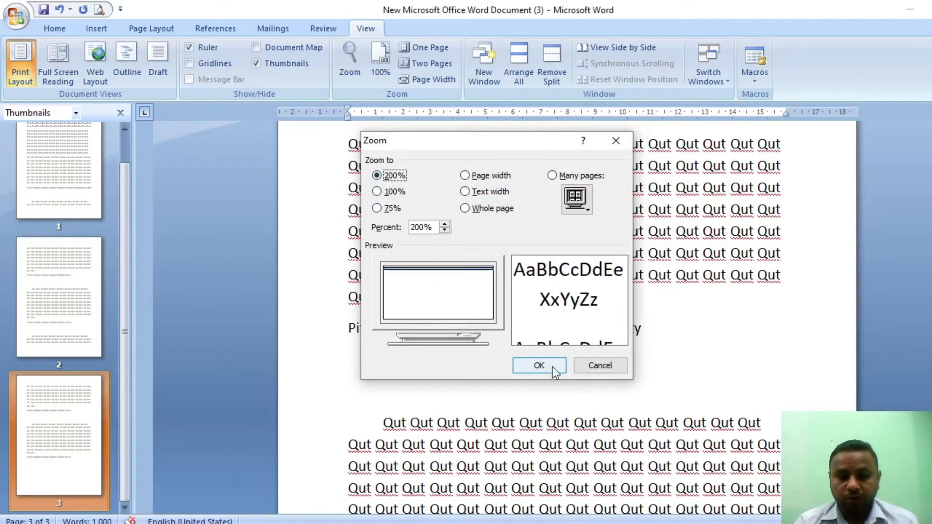
{"action": "left_click", "coordinate": [554, 367]}
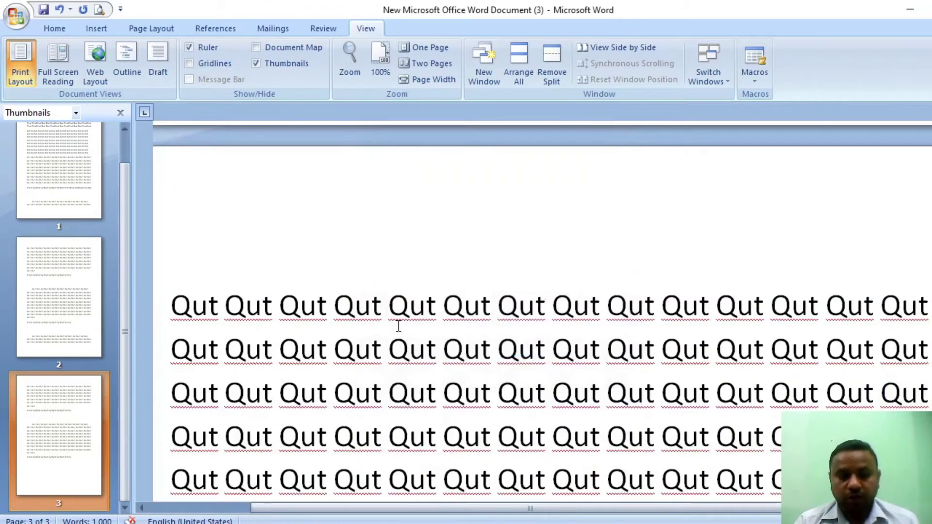
{"action": "left_click", "coordinate": [122, 113]}
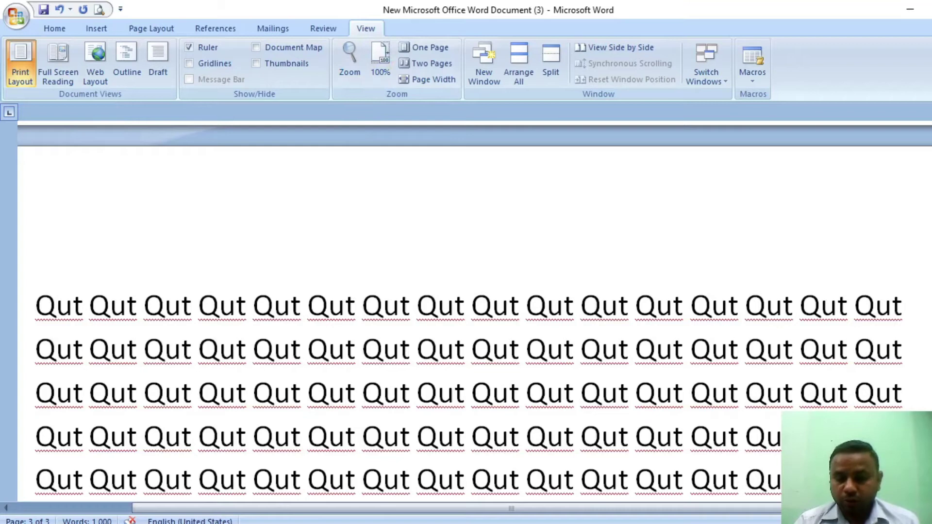
With the cursor in the fifth Row line, try One Page, Two Pages and Page Width views
{"action": "scroll", "coordinate": [466, 316], "scroll_direction": "down", "scroll_amount": 5}
{"action": "scroll", "coordinate": [466, 316], "scroll_direction": "down", "scroll_amount": 3}
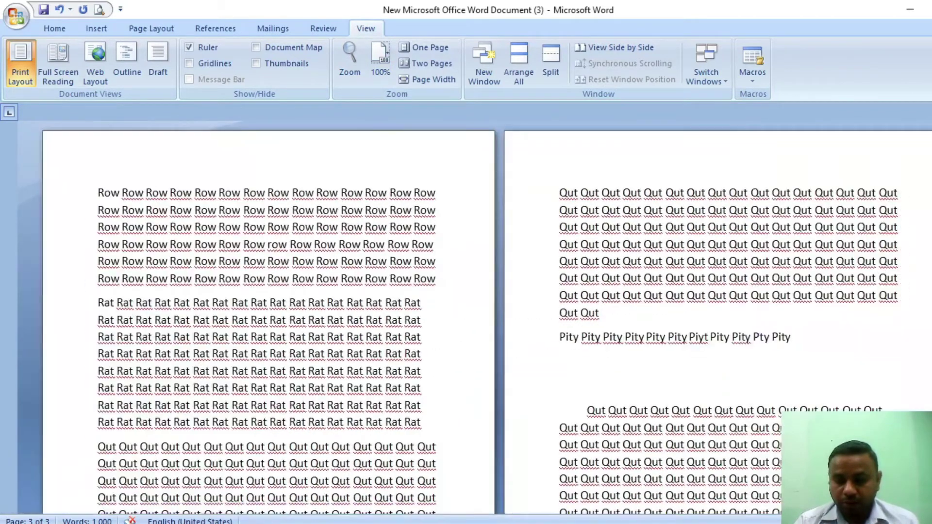
{"action": "scroll", "coordinate": [466, 316], "scroll_direction": "up", "scroll_amount": 2}
{"action": "scroll", "coordinate": [467, 315], "scroll_direction": "up", "scroll_amount": 2}
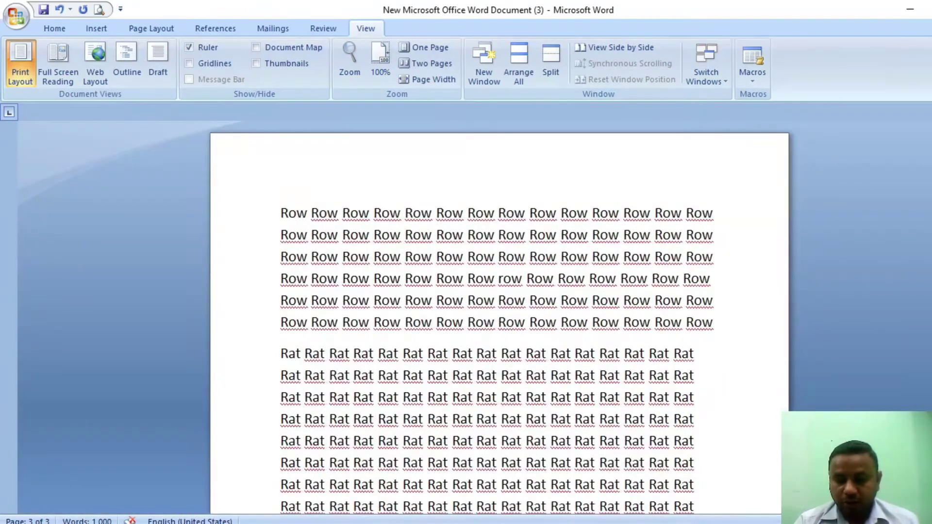
{"action": "left_click", "coordinate": [463, 302]}
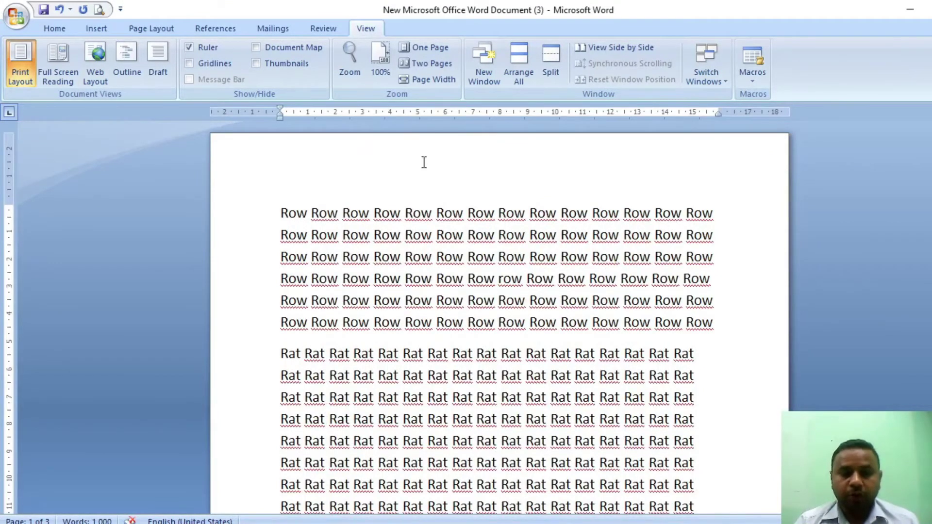
{"action": "left_click", "coordinate": [407, 51]}
{"action": "left_click", "coordinate": [413, 65]}
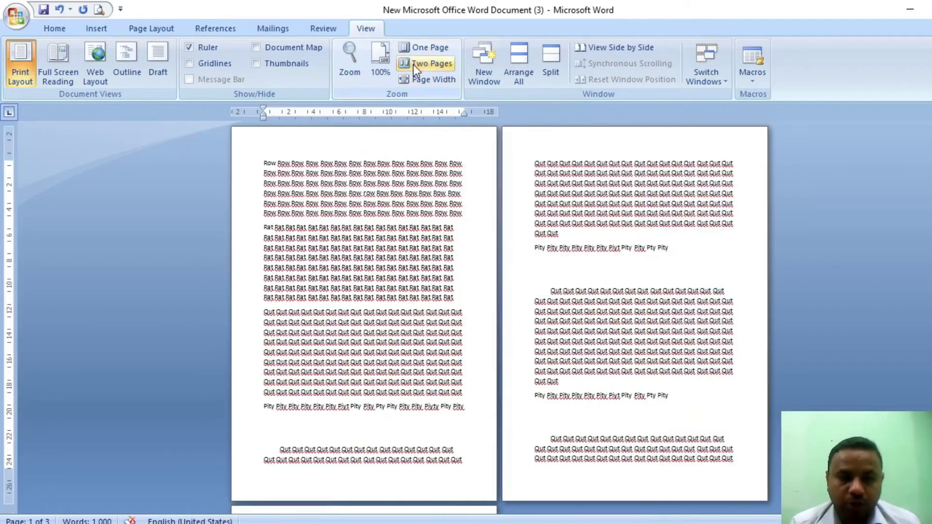
{"action": "left_click", "coordinate": [421, 77]}
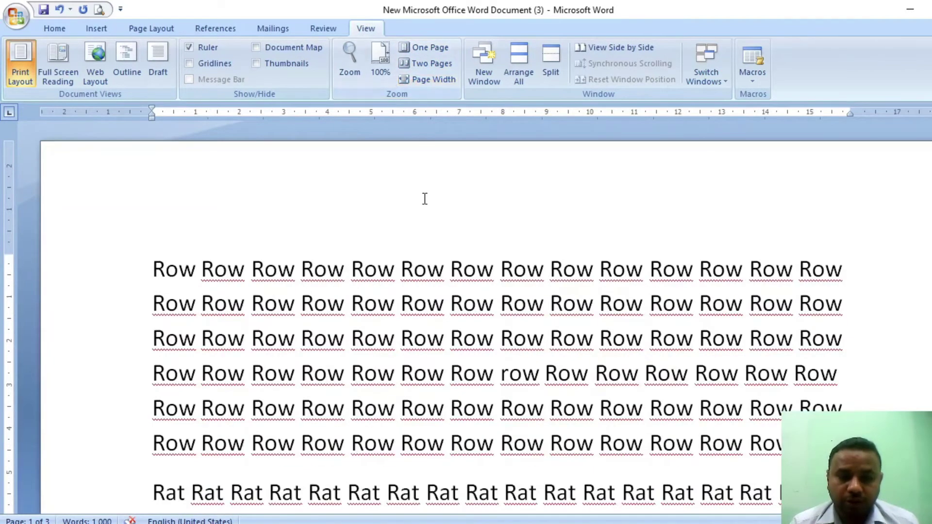
Fit the whole first page, then set the zoom to 100%
{"action": "scroll", "coordinate": [425, 200], "scroll_direction": "down", "scroll_amount": 2}
{"action": "scroll", "coordinate": [425, 200], "scroll_direction": "down", "scroll_amount": 2}
{"action": "scroll", "coordinate": [425, 199], "scroll_direction": "down", "scroll_amount": 1}
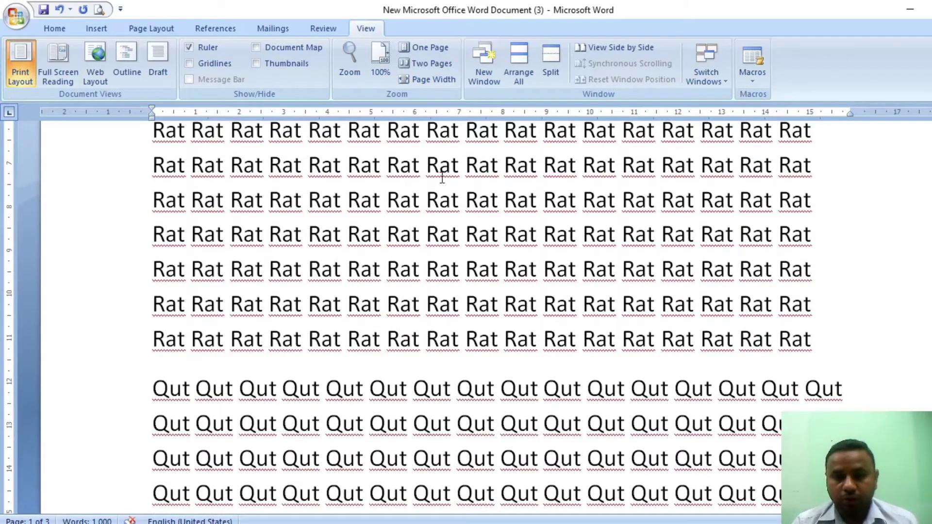
{"action": "left_click", "coordinate": [422, 49]}
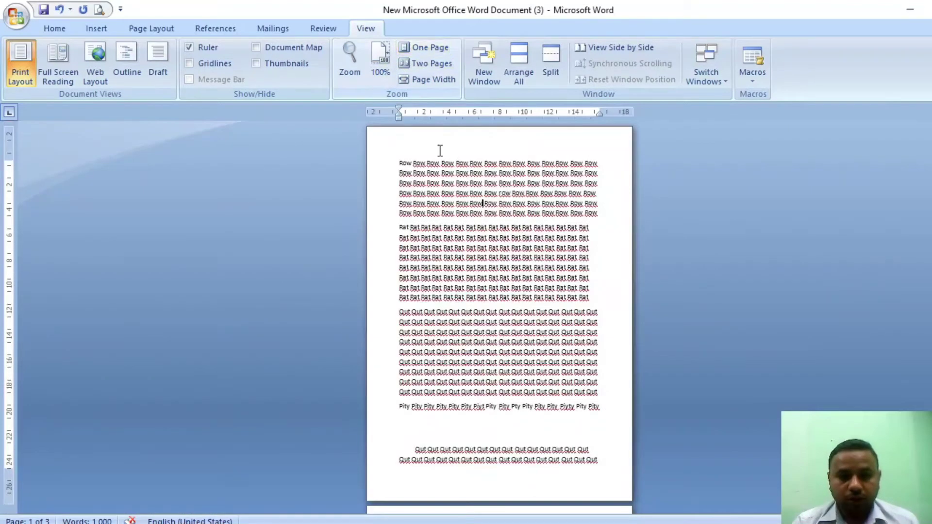
{"action": "left_click", "coordinate": [359, 72]}
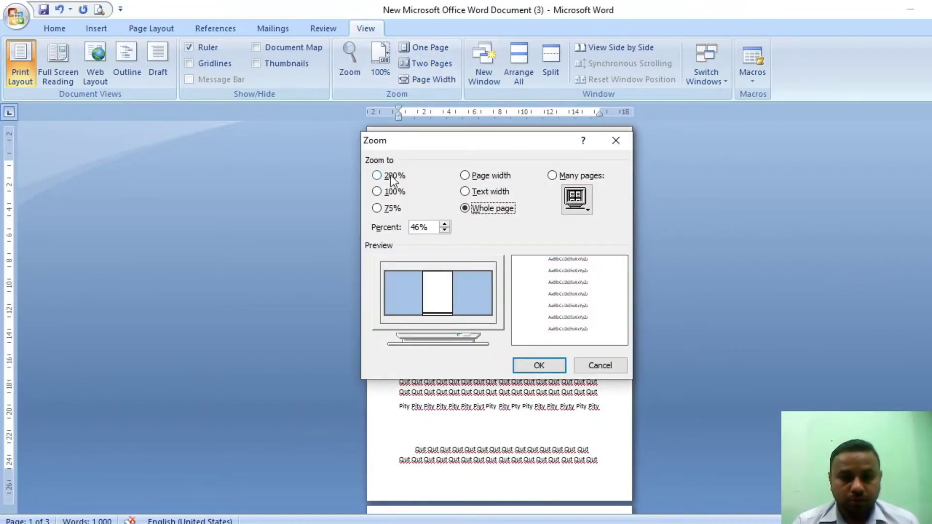
{"action": "left_click", "coordinate": [392, 192]}
{"action": "left_click", "coordinate": [539, 366]}
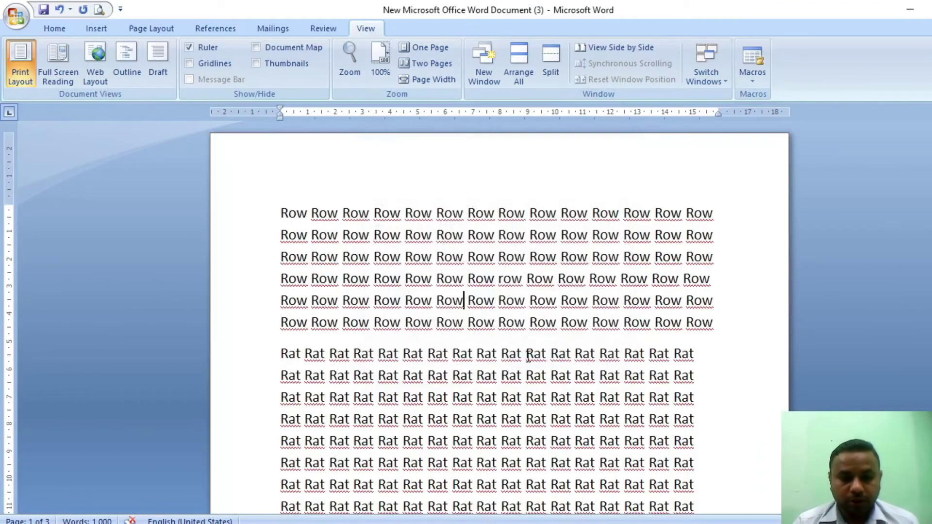
{"action": "scroll", "coordinate": [493, 262], "scroll_direction": "down", "scroll_amount": 2}
{"action": "scroll", "coordinate": [466, 247], "scroll_direction": "up", "scroll_amount": 2}
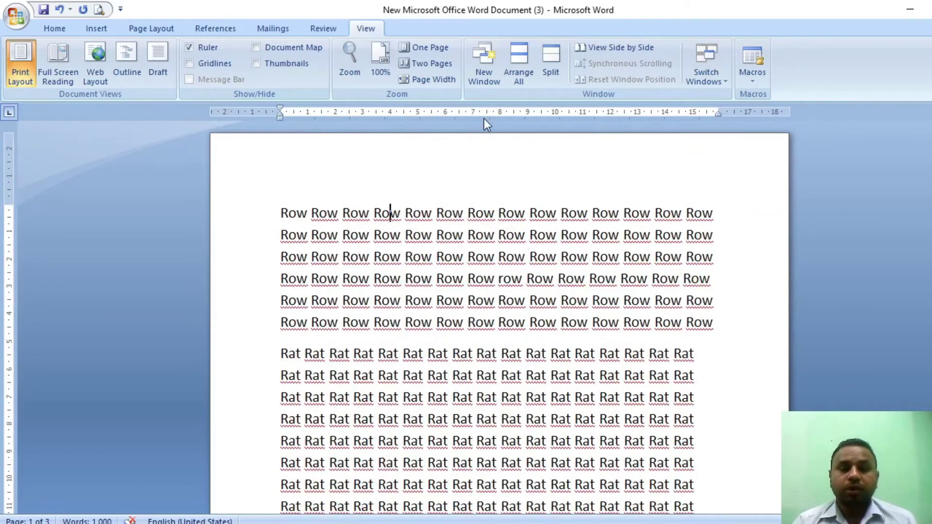
Open a second window of the document, then close tying and Document2 without saving
{"action": "left_click", "coordinate": [491, 76]}
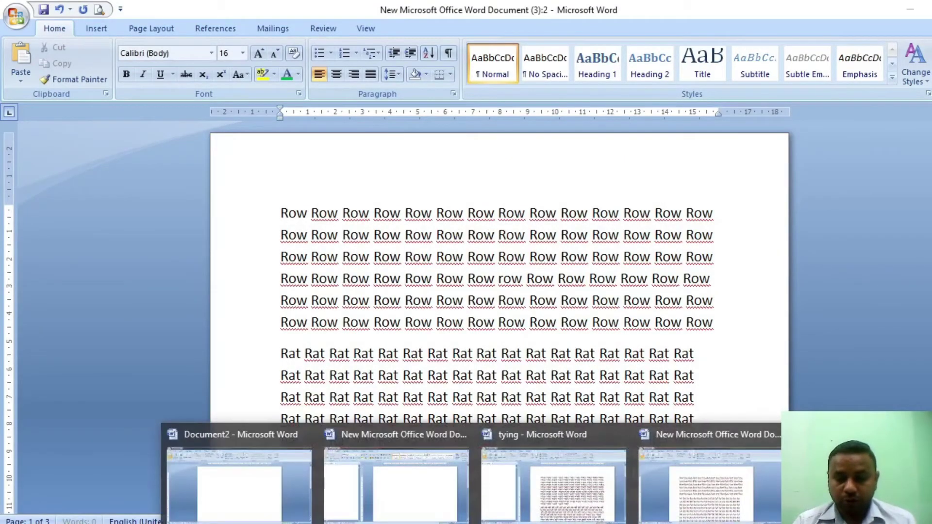
{"action": "left_click", "coordinate": [620, 435]}
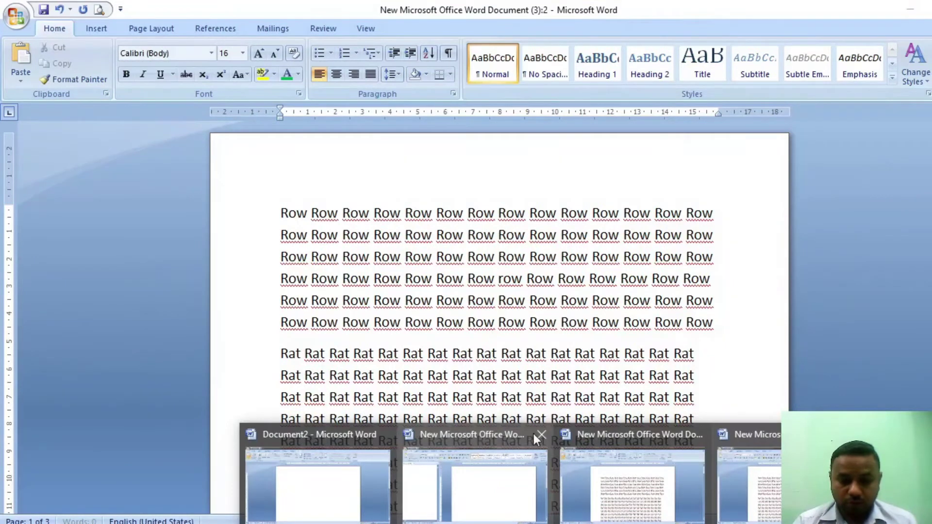
{"action": "left_click", "coordinate": [540, 435]}
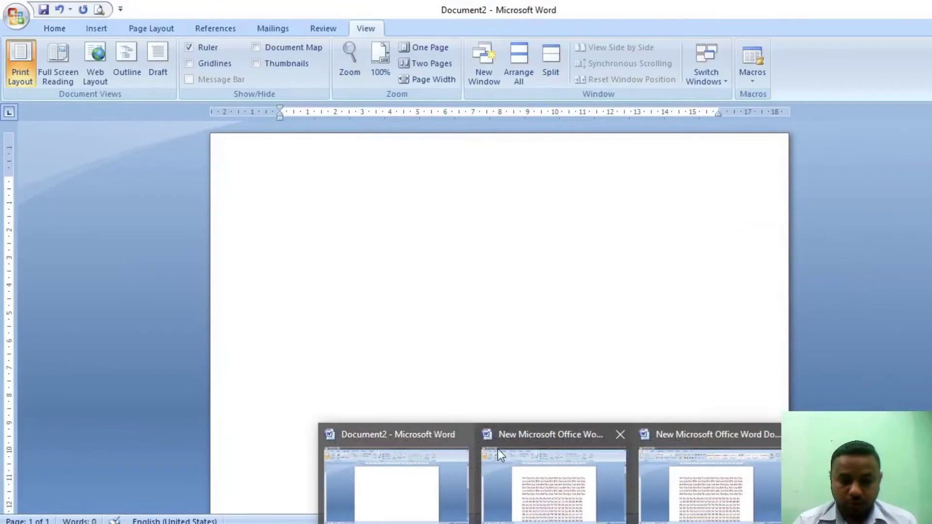
{"action": "left_click", "coordinate": [620, 435]}
{"action": "left_click", "coordinate": [500, 311]}
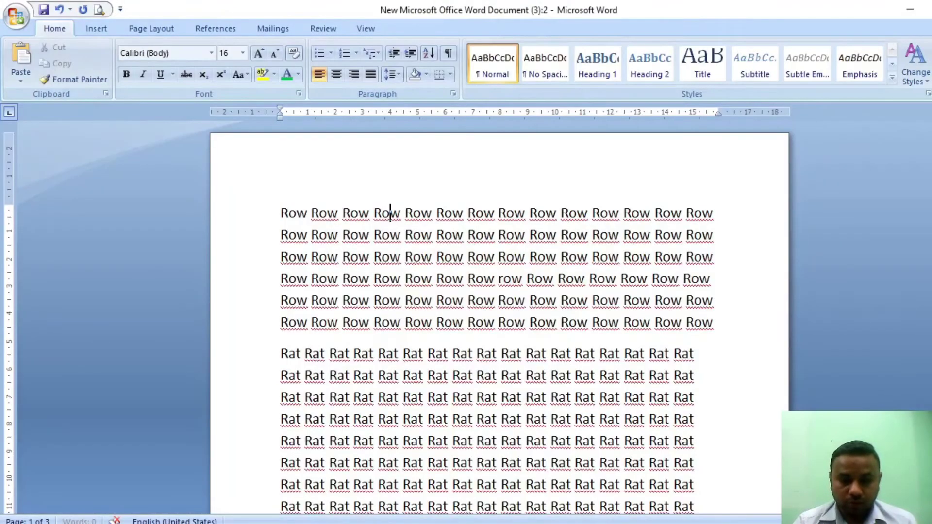
Close the duplicate windows and reopen a new window of Document (3)
{"action": "left_click", "coordinate": [698, 435]}
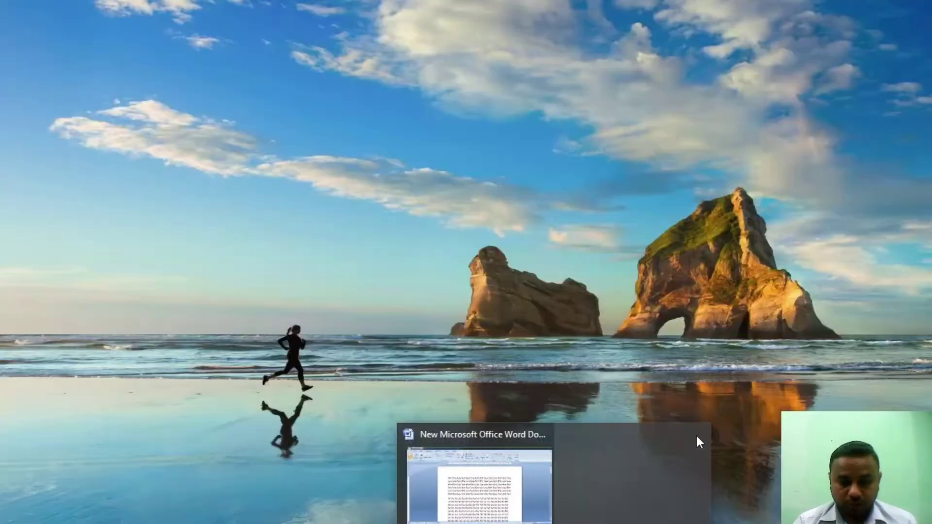
{"action": "left_click", "coordinate": [547, 482]}
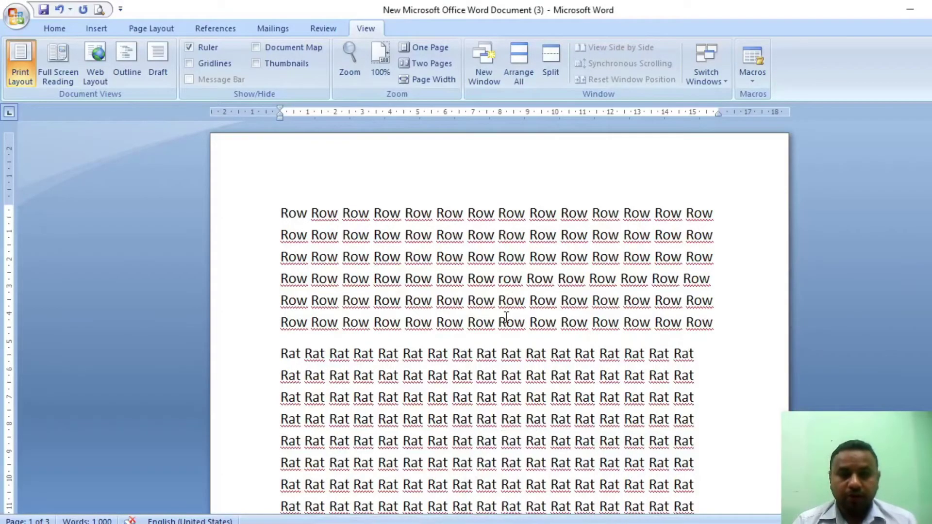
{"action": "left_click", "coordinate": [484, 72]}
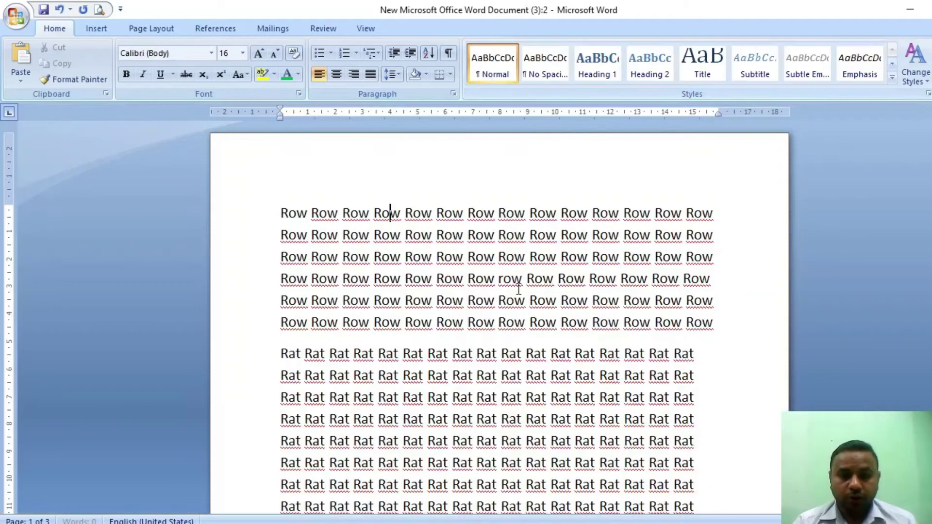
{"action": "mouse_move", "coordinate": [554, 510]}
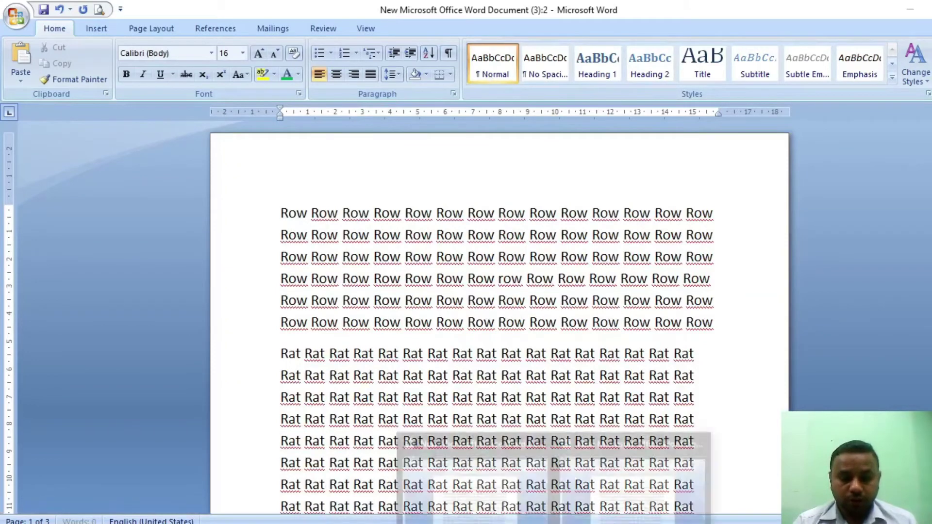
{"action": "left_click", "coordinate": [479, 478]}
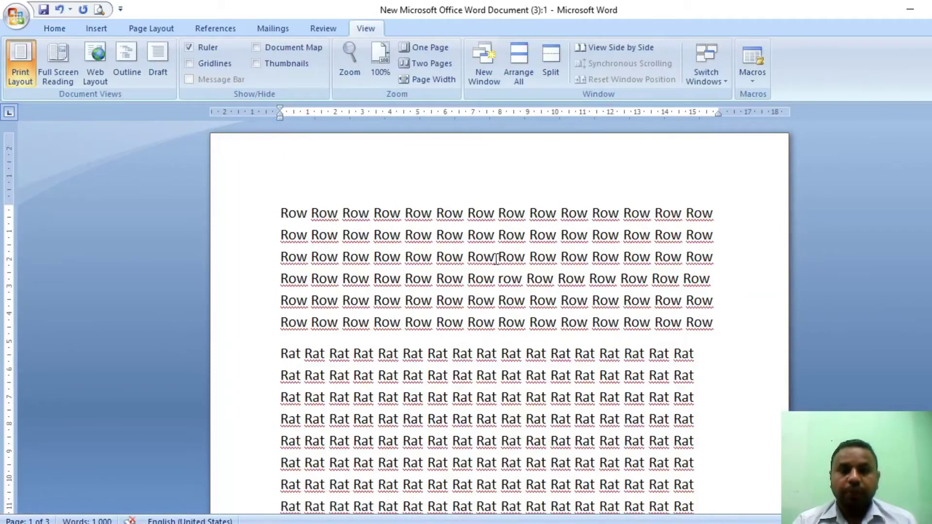
Tile windows (3):1 and (3):2 with Arrange All, scroll them, then use View Side by Side
{"action": "left_click", "coordinate": [524, 75]}
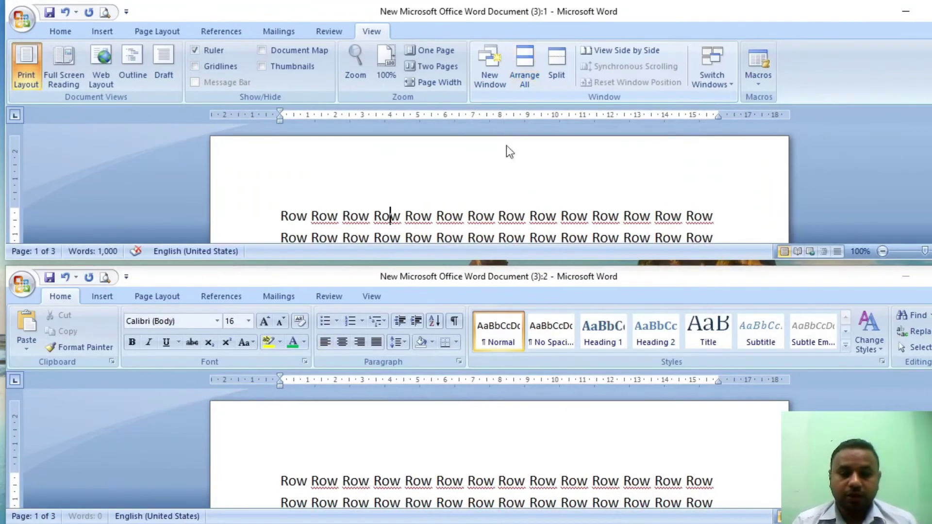
{"action": "scroll", "coordinate": [466, 194], "scroll_direction": "down", "scroll_amount": 5}
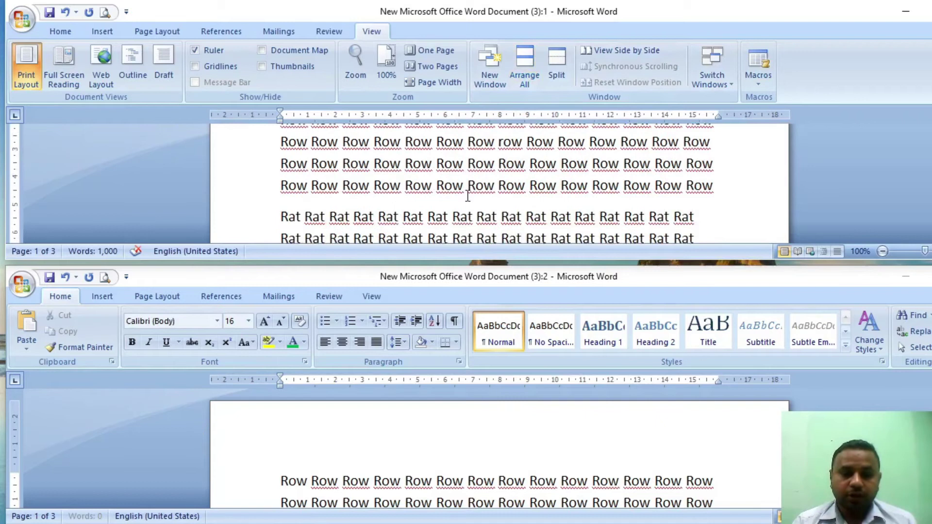
{"action": "scroll", "coordinate": [489, 461], "scroll_direction": "down", "scroll_amount": 3}
{"action": "scroll", "coordinate": [490, 459], "scroll_direction": "up", "scroll_amount": 3}
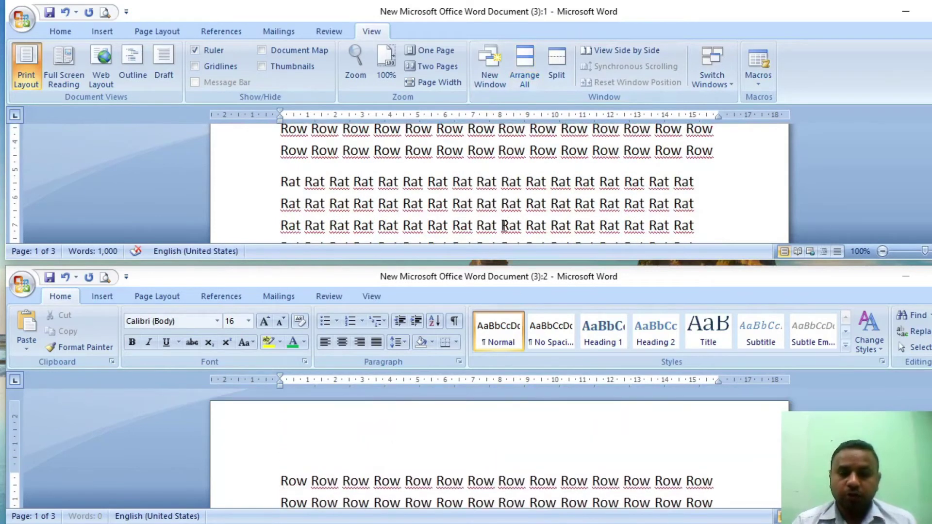
{"action": "left_click_drag", "start_coordinate": [484, 183], "coordinate": [509, 184]}
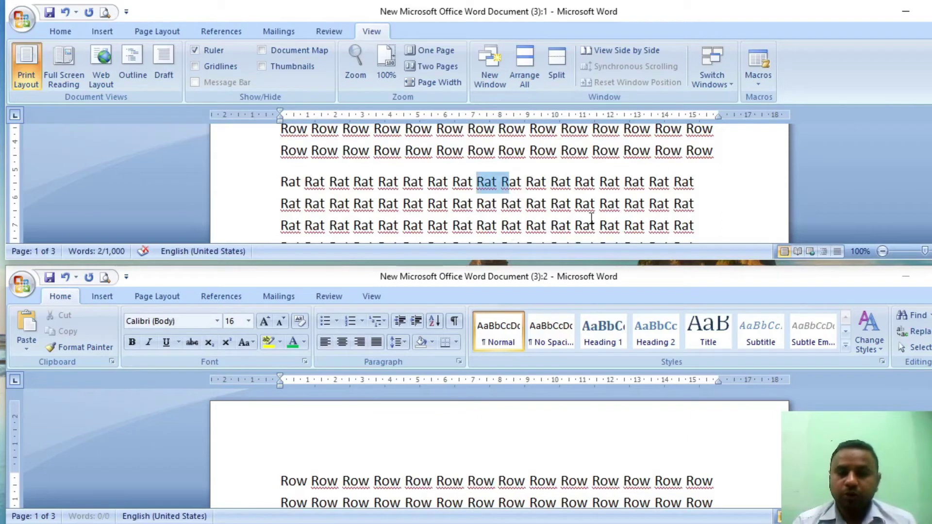
{"action": "left_click", "coordinate": [630, 52]}
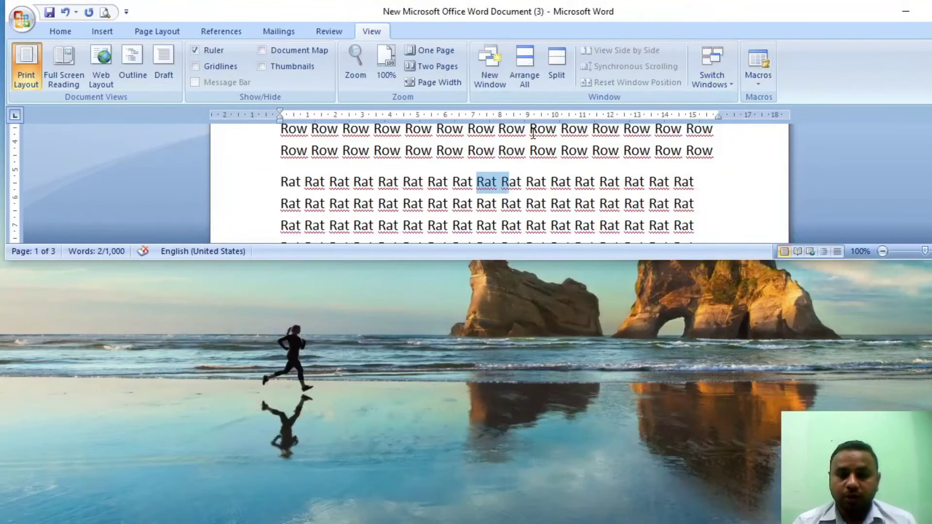
Maximize the document window and place the cursor in the last Rat line
{"action": "left_click", "coordinate": [927, 10]}
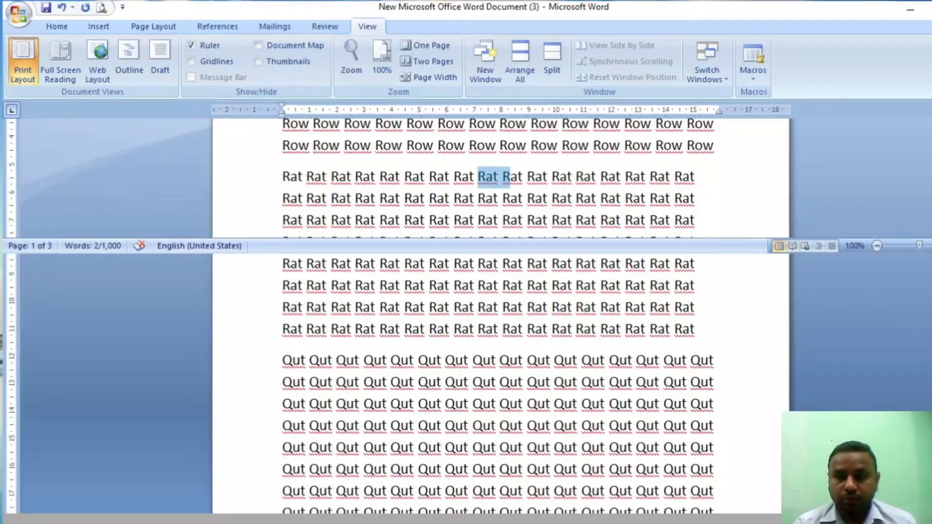
{"action": "left_click", "coordinate": [503, 333]}
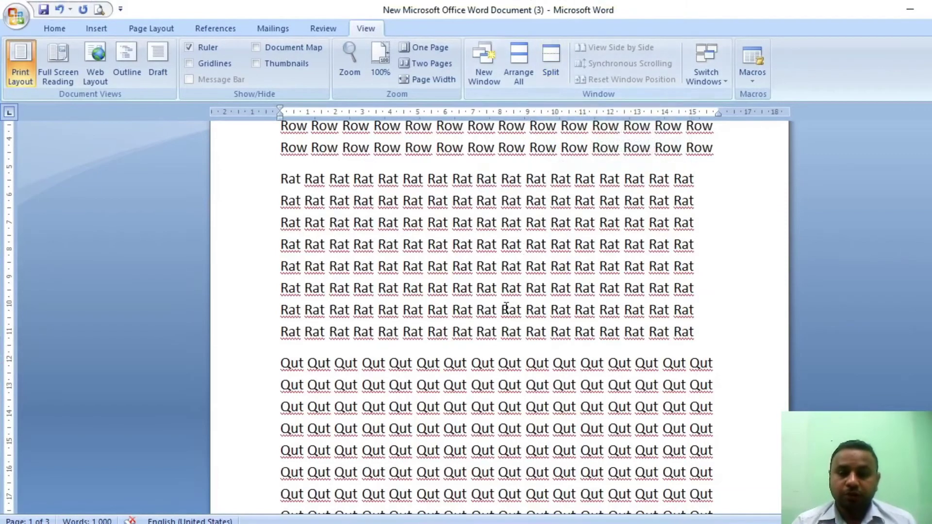
{"action": "scroll", "coordinate": [504, 324], "scroll_direction": "up", "scroll_amount": 1}
{"action": "scroll", "coordinate": [504, 324], "scroll_direction": "up", "scroll_amount": 3}
{"action": "scroll", "coordinate": [339, 388], "scroll_direction": "down", "scroll_amount": 3}
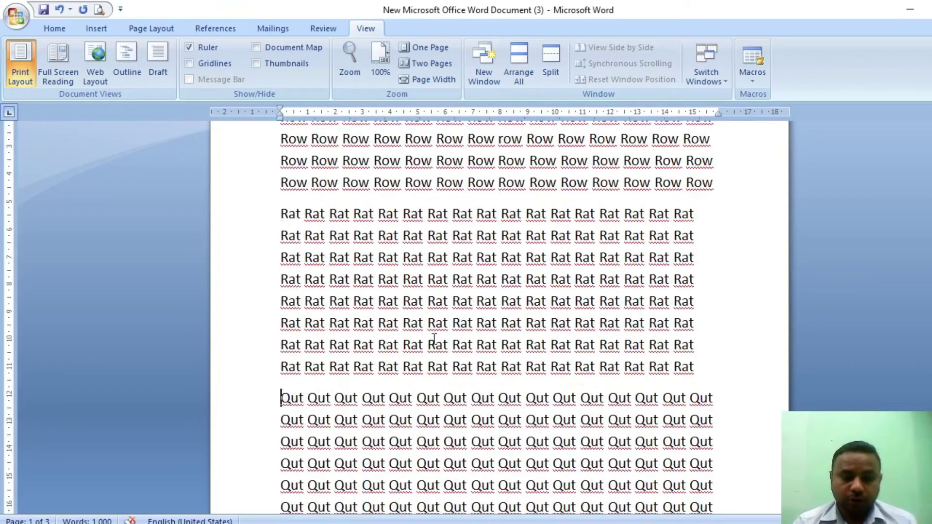
Split the document into two panes just above the Qut paragraph and scroll the lower pane
{"action": "left_click", "coordinate": [551, 62]}
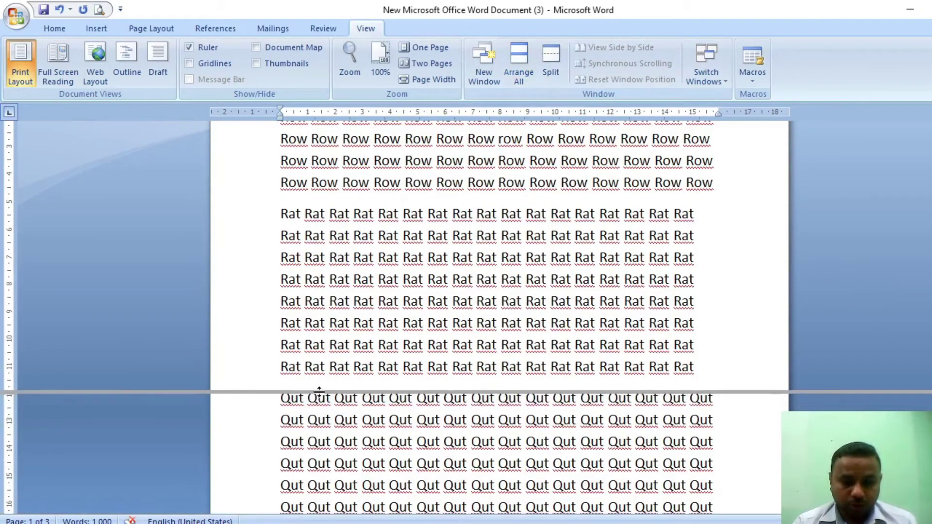
{"action": "left_click", "coordinate": [319, 391]}
{"action": "scroll", "coordinate": [392, 357], "scroll_direction": "down", "scroll_amount": 3}
{"action": "scroll", "coordinate": [393, 356], "scroll_direction": "down", "scroll_amount": 3}
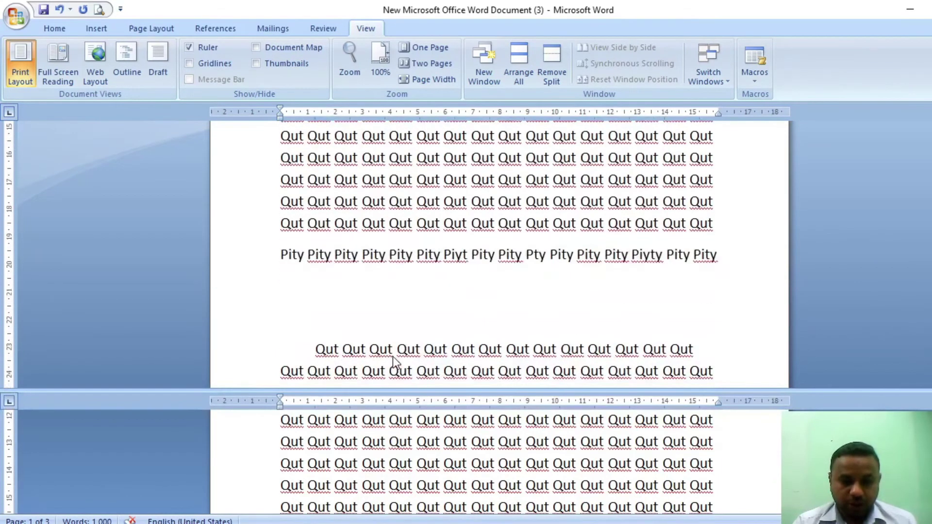
{"action": "scroll", "coordinate": [393, 357], "scroll_direction": "down", "scroll_amount": 3}
{"action": "scroll", "coordinate": [411, 464], "scroll_direction": "down", "scroll_amount": 4}
{"action": "scroll", "coordinate": [410, 464], "scroll_direction": "down", "scroll_amount": 4}
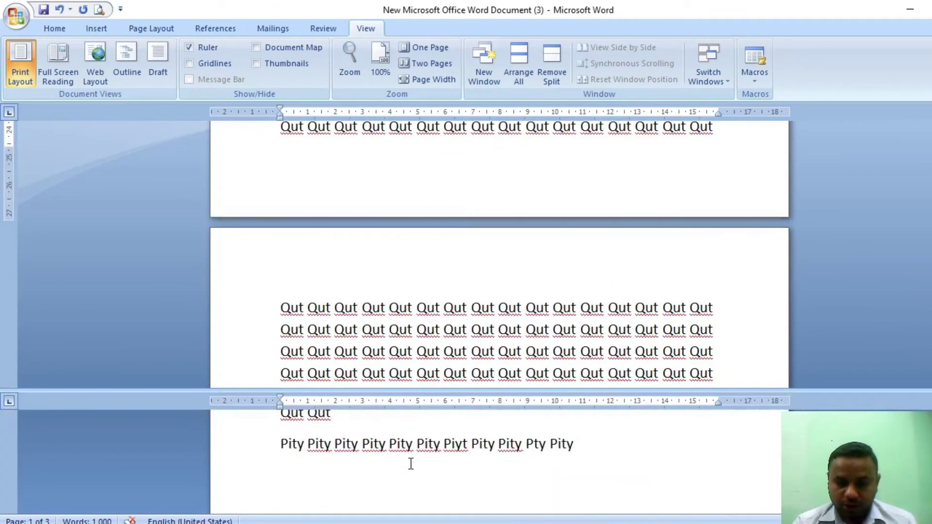
{"action": "scroll", "coordinate": [457, 280], "scroll_direction": "down", "scroll_amount": 3}
{"action": "scroll", "coordinate": [447, 458], "scroll_direction": "down", "scroll_amount": 3}
{"action": "scroll", "coordinate": [486, 347], "scroll_direction": "down", "scroll_amount": 3}
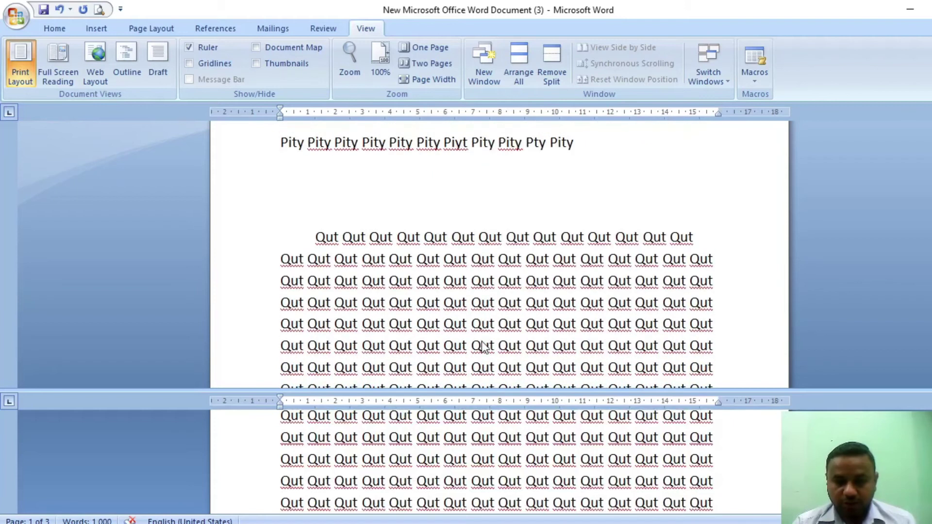
{"action": "scroll", "coordinate": [488, 452], "scroll_direction": "up", "scroll_amount": 2}
{"action": "scroll", "coordinate": [488, 333], "scroll_direction": "up", "scroll_amount": 2}
{"action": "scroll", "coordinate": [504, 379], "scroll_direction": "down", "scroll_amount": 3}
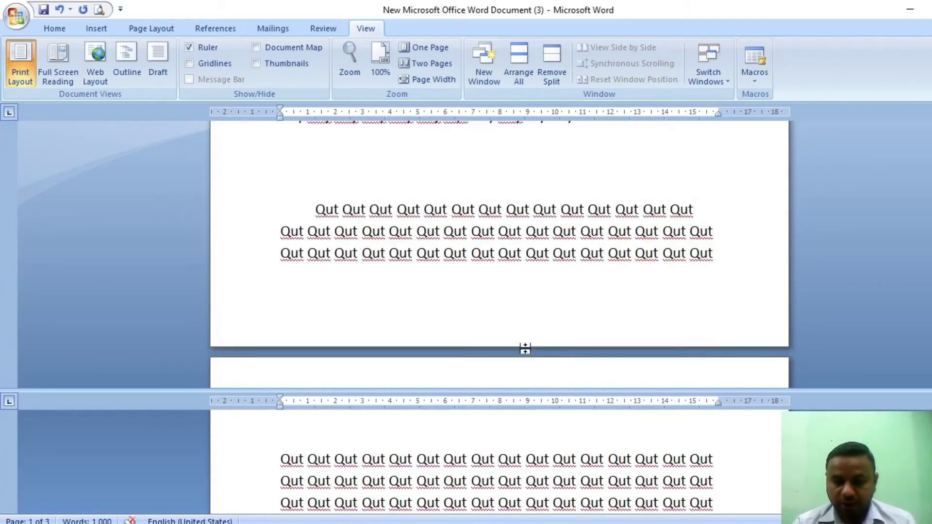
{"action": "scroll", "coordinate": [515, 448], "scroll_direction": "up", "scroll_amount": 1}
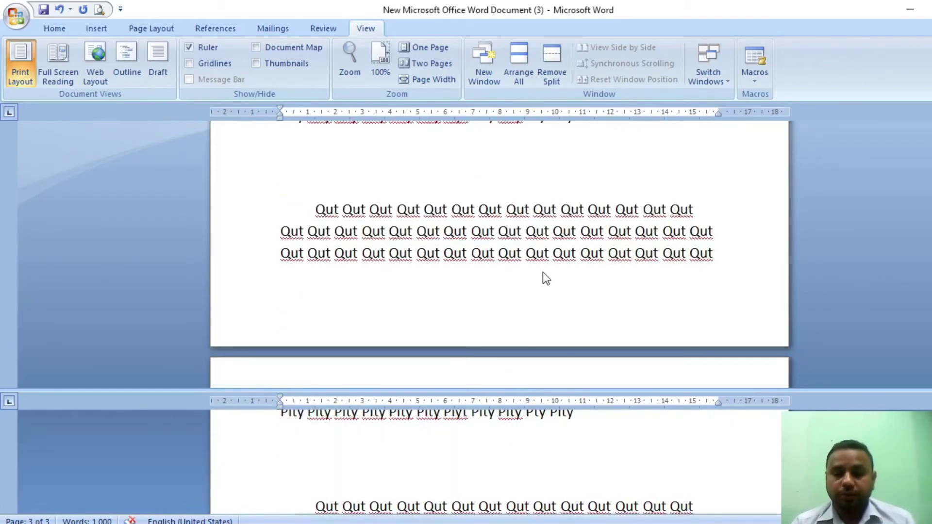
Remove the split from the upper pane and return to the document start
{"action": "left_click", "coordinate": [522, 233]}
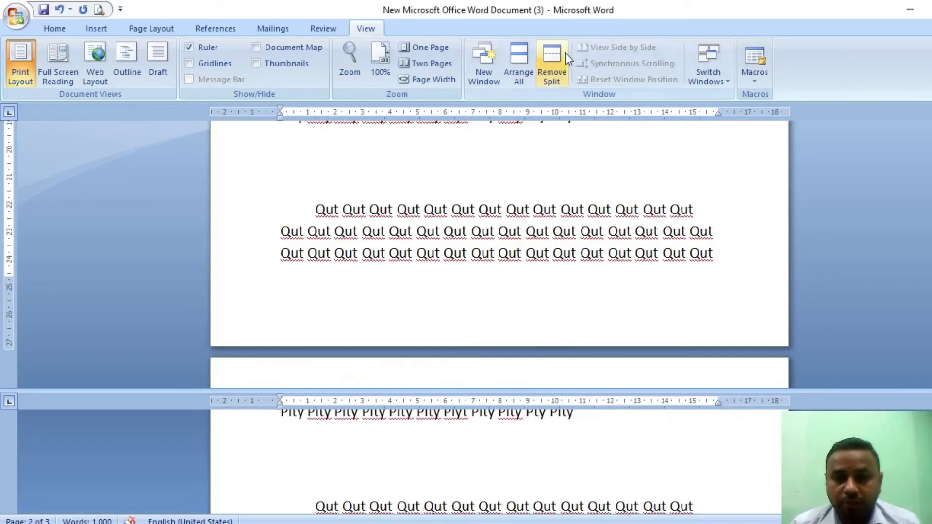
{"action": "left_click", "coordinate": [552, 60]}
{"action": "scroll", "coordinate": [467, 370], "scroll_direction": "down", "scroll_amount": 2}
{"action": "scroll", "coordinate": [467, 370], "scroll_direction": "down", "scroll_amount": 3}
{"action": "scroll", "coordinate": [468, 370], "scroll_direction": "up", "scroll_amount": 3}
{"action": "scroll", "coordinate": [468, 370], "scroll_direction": "up", "scroll_amount": 5}
{"action": "scroll", "coordinate": [467, 370], "scroll_direction": "up", "scroll_amount": 5}
{"action": "key", "text": "ctrl+Home"}
Open a second window of the document and tile (3):1 and (3):2 together
{"action": "left_click", "coordinate": [443, 420]}
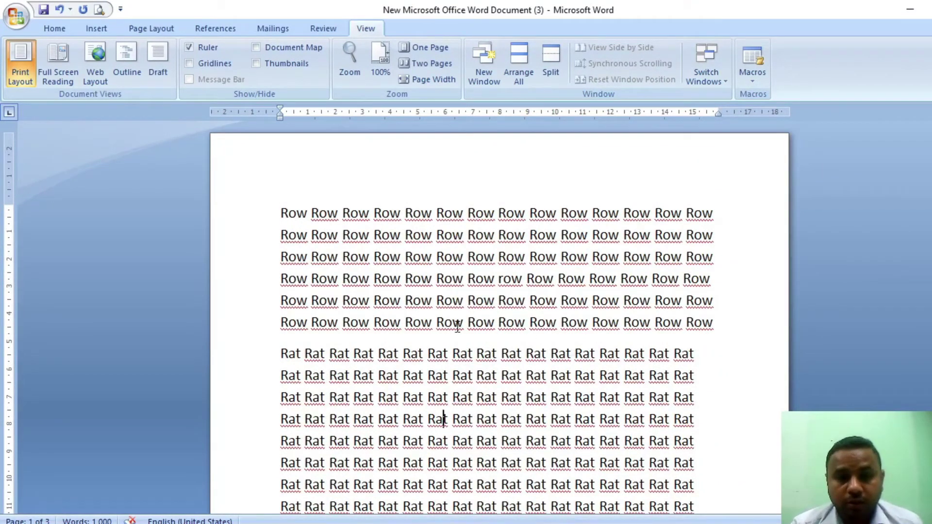
{"action": "left_click", "coordinate": [484, 63]}
{"action": "left_click", "coordinate": [518, 64]}
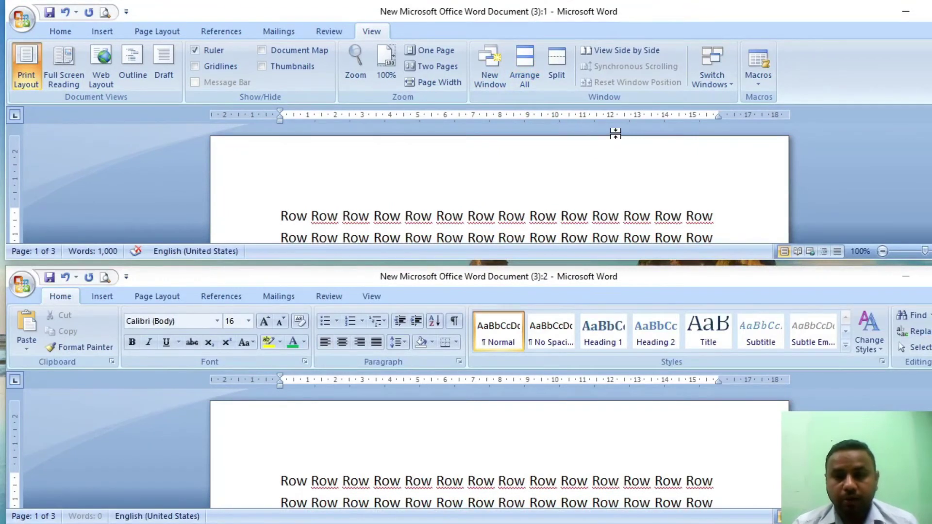
Switch to the second window, close the first window, and maximize the remaining one
{"action": "left_click", "coordinate": [719, 84]}
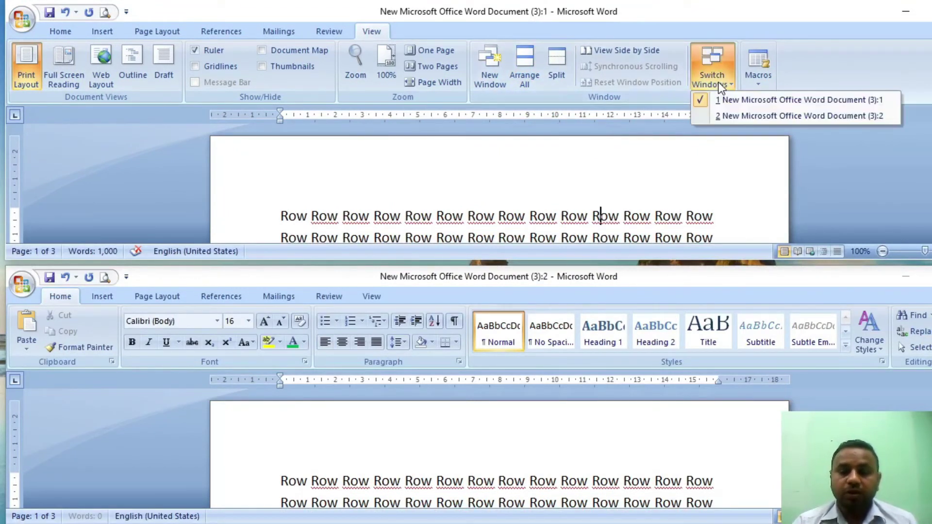
{"action": "left_click", "coordinate": [729, 115]}
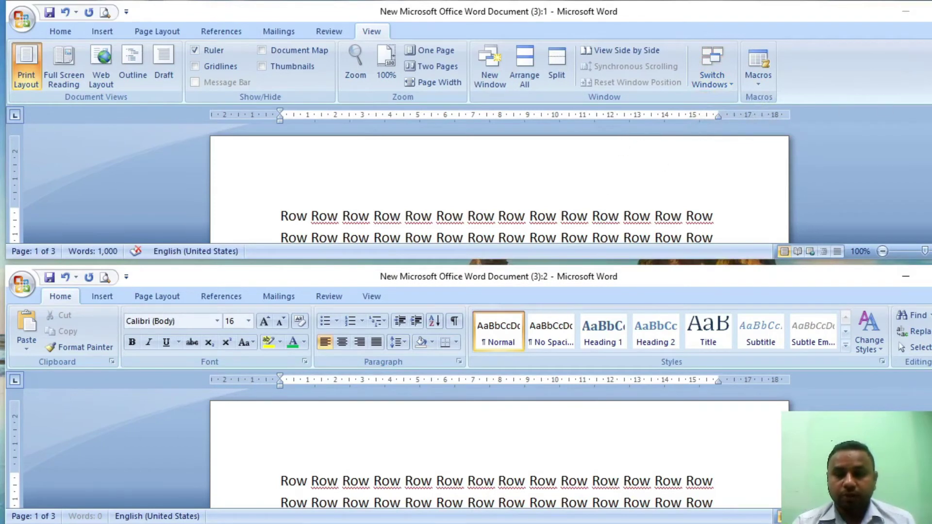
{"action": "left_click", "coordinate": [922, 10]}
{"action": "left_click", "coordinate": [925, 276]}
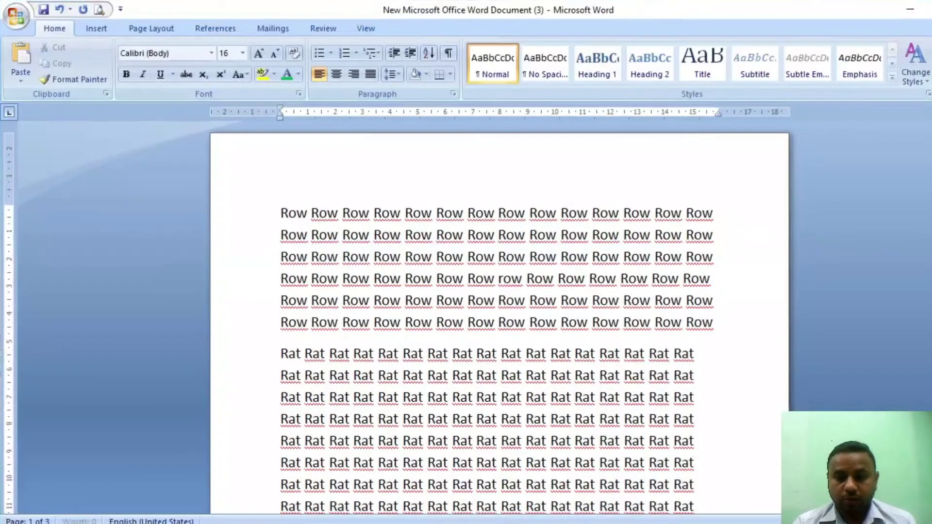
Open another window of the document and switch between windows (3):1 and (3):2
{"action": "left_click", "coordinate": [374, 29]}
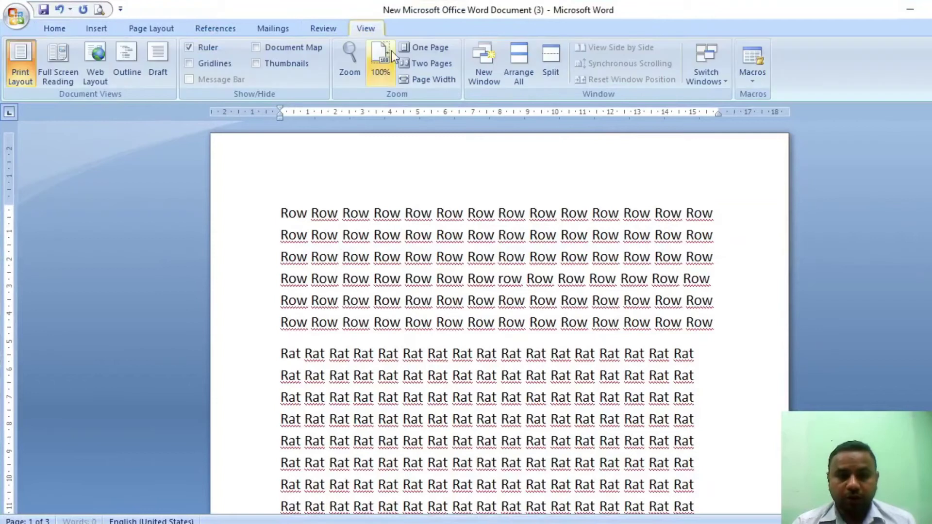
{"action": "left_click", "coordinate": [483, 60]}
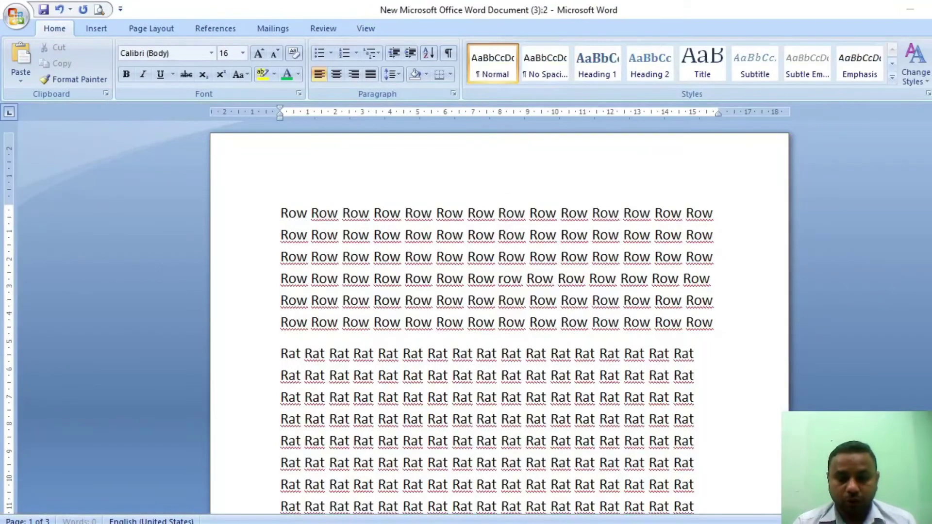
{"action": "left_click", "coordinate": [478, 466]}
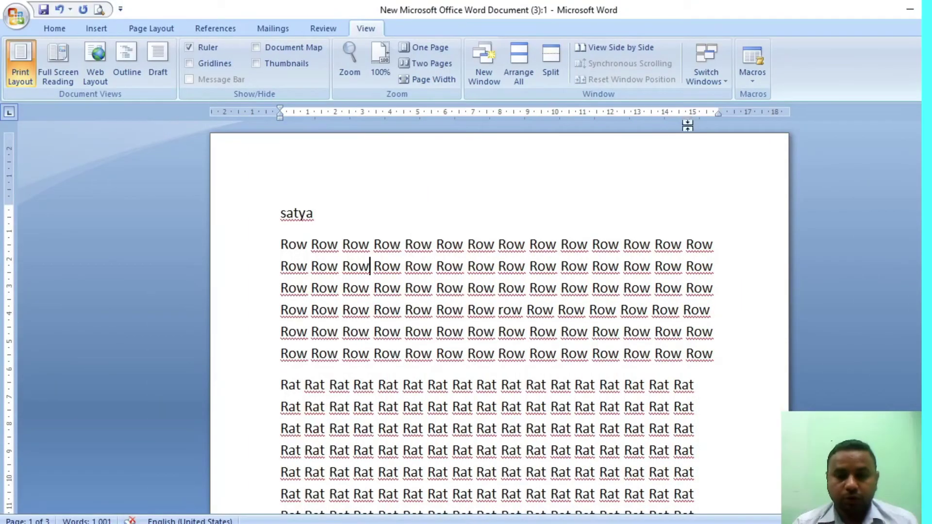
{"action": "left_click", "coordinate": [722, 69]}
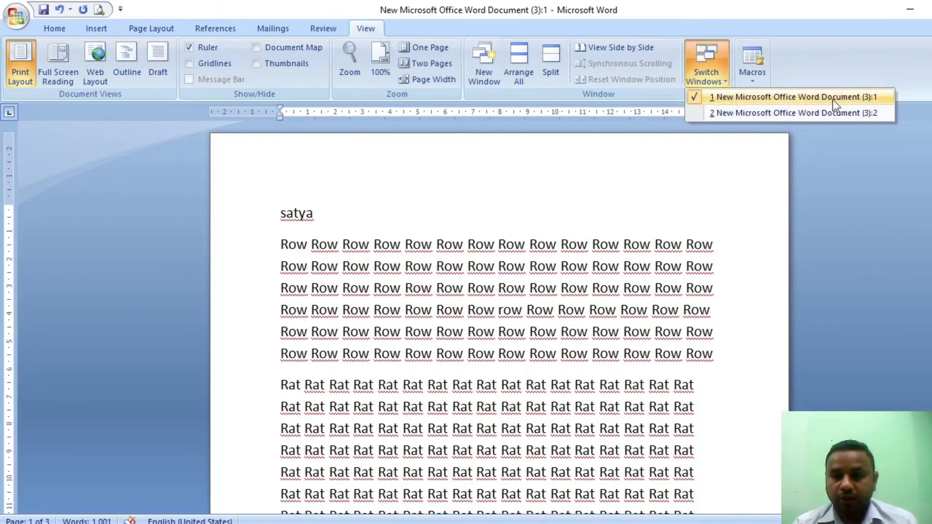
{"action": "left_click", "coordinate": [833, 112]}
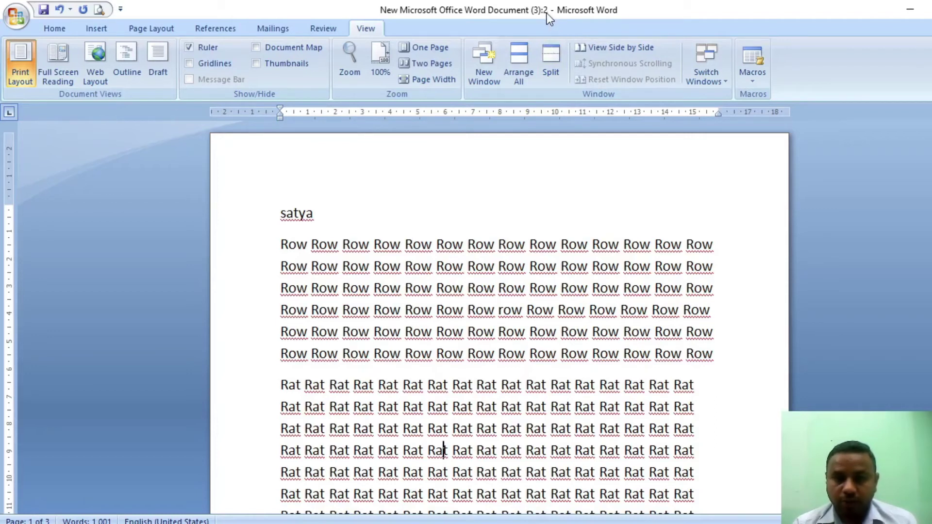
{"action": "left_click", "coordinate": [703, 78]}
Bring window (3):1 to the front and scroll to the end of the document
{"action": "left_click", "coordinate": [717, 98]}
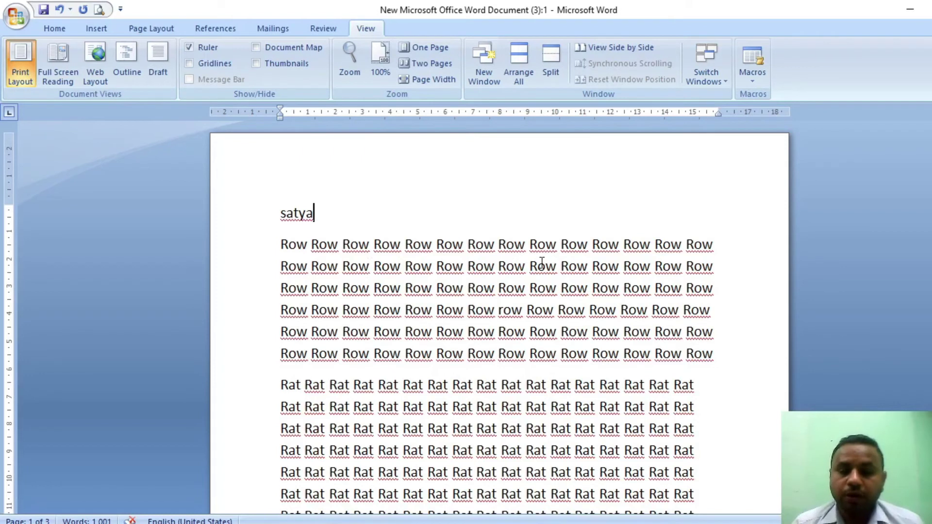
{"action": "scroll", "coordinate": [551, 249], "scroll_direction": "down", "scroll_amount": 5}
{"action": "scroll", "coordinate": [551, 253], "scroll_direction": "down", "scroll_amount": 5}
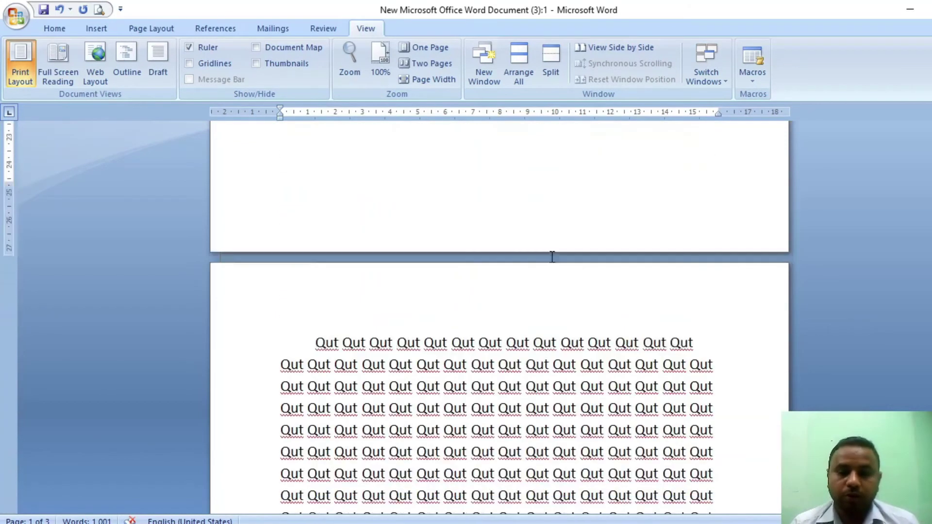
{"action": "scroll", "coordinate": [553, 257], "scroll_direction": "down", "scroll_amount": 5}
{"action": "scroll", "coordinate": [553, 258], "scroll_direction": "down", "scroll_amount": 4}
{"action": "scroll", "coordinate": [553, 258], "scroll_direction": "down", "scroll_amount": 3}
{"action": "scroll", "coordinate": [553, 258], "scroll_direction": "down", "scroll_amount": 4}
{"action": "scroll", "coordinate": [542, 281], "scroll_direction": "up", "scroll_amount": 1}
{"action": "scroll", "coordinate": [542, 281], "scroll_direction": "down", "scroll_amount": 3}
Add an empty paragraph below the Pity line and show the Macros list
{"action": "left_click", "coordinate": [591, 311]}
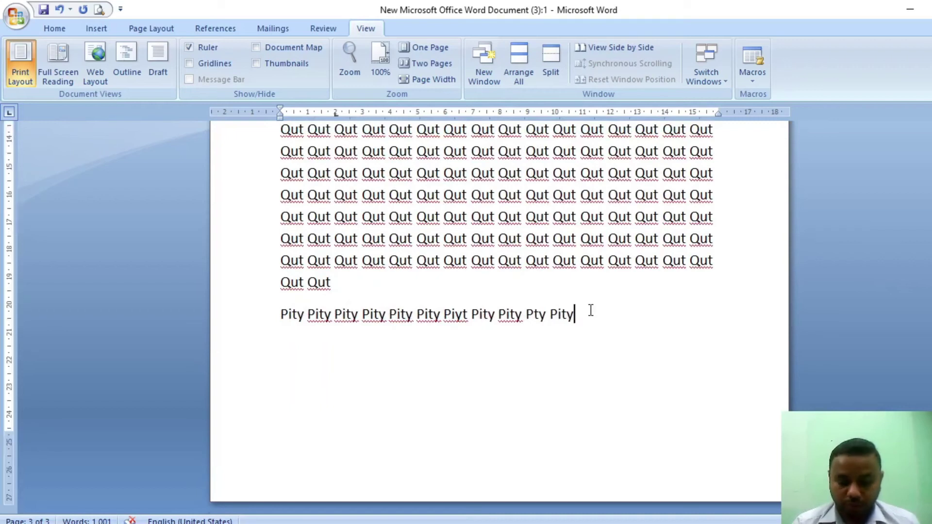
{"action": "key", "text": "Return"}
{"action": "key", "text": "Return"}
{"action": "key", "text": "Return"}
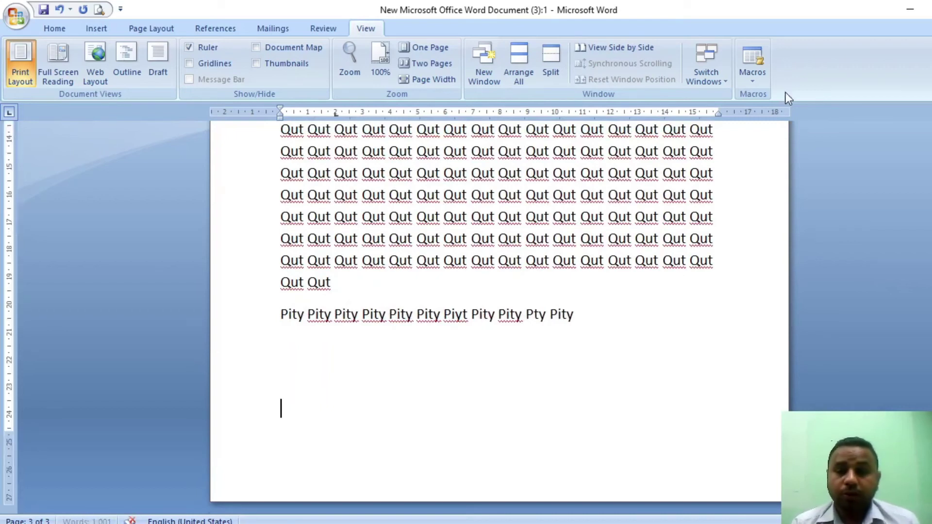
{"action": "left_click", "coordinate": [753, 78]}
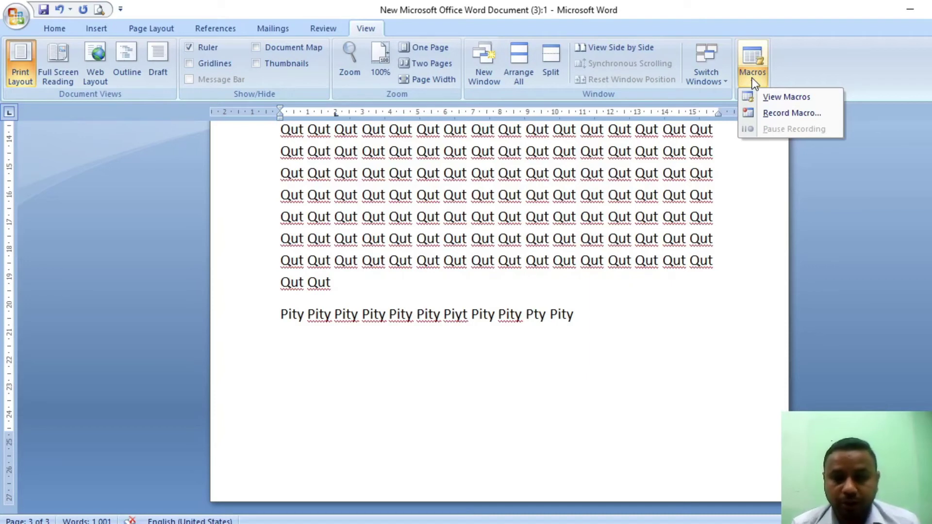
Start recording a new macro, naming it with the person's first name
{"action": "left_click", "coordinate": [777, 113]}
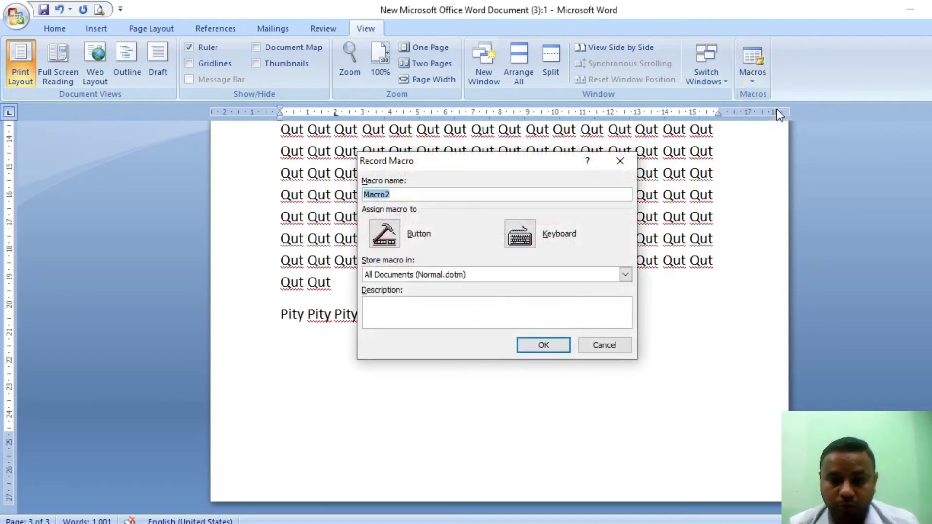
{"action": "type", "text": "satya"}
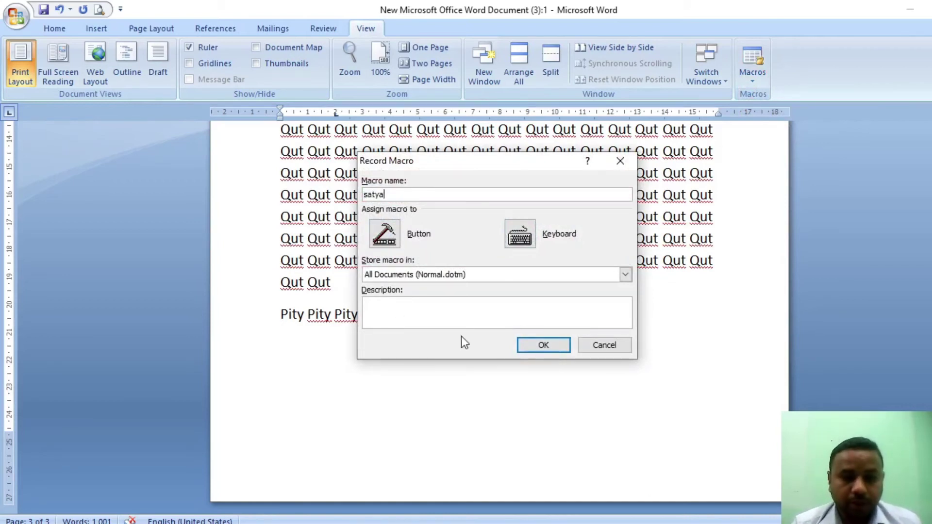
{"action": "left_click", "coordinate": [534, 344]}
{"action": "key", "text": "Return"}
{"action": "key", "text": "Return"}
{"action": "key", "text": "Return"}
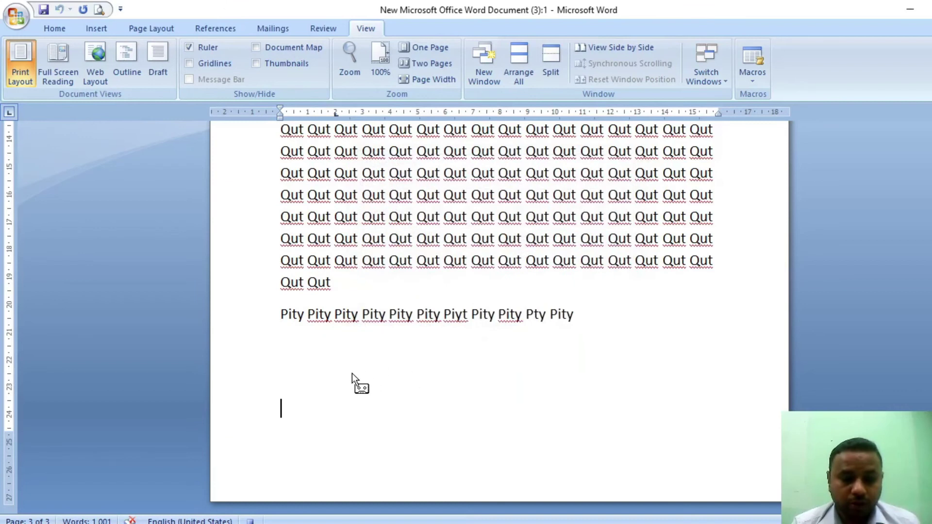
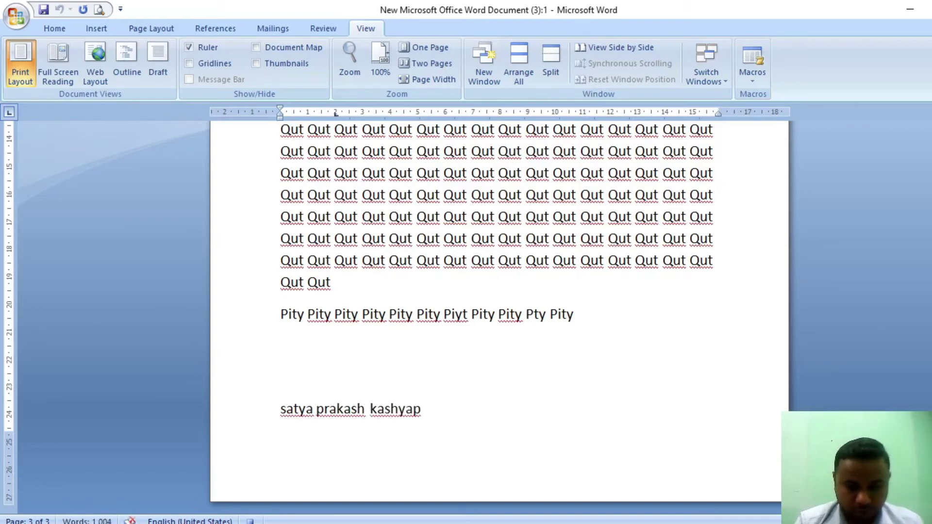
Type the person's full name and two address lines, correcting a mistyped letter
{"action": "key", "text": "Return"}
{"action": "type", "text": "from jarwe"}
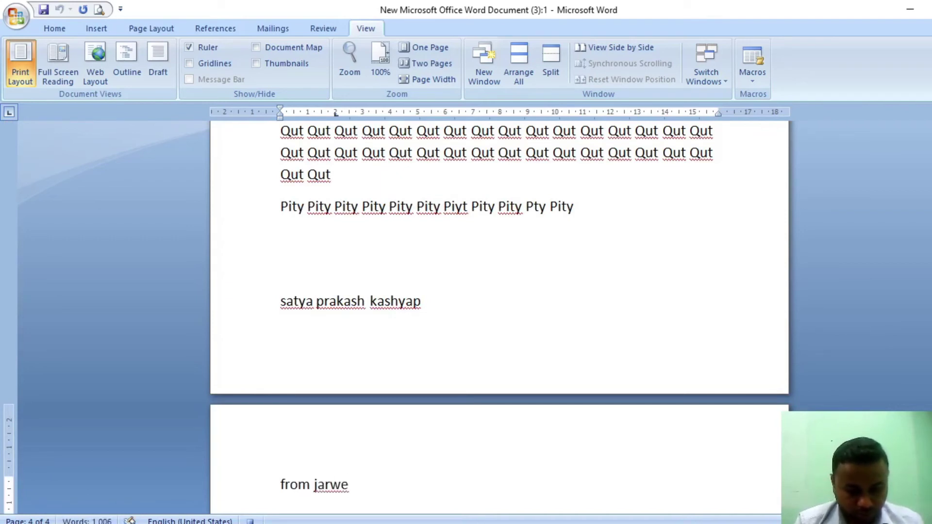
{"action": "key", "text": "Return"}
{"action": "type", "text": "tah balodqa"}
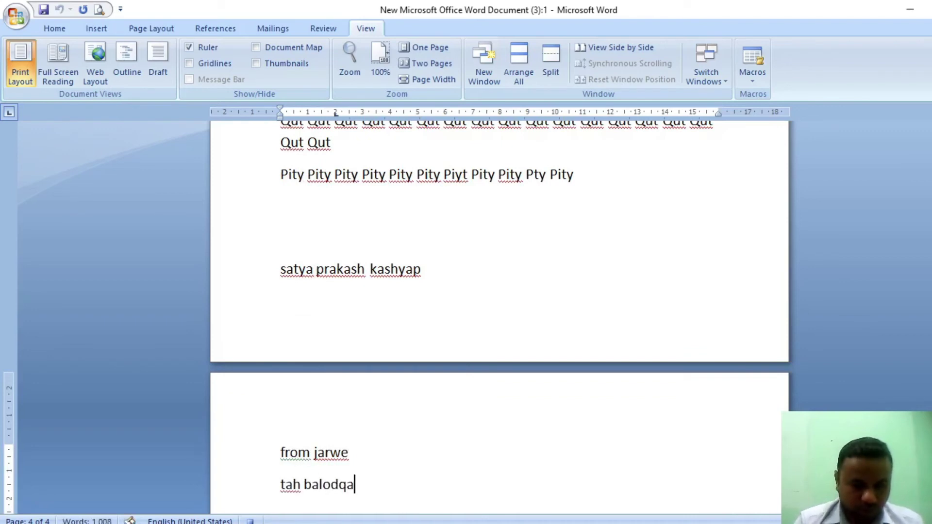
{"action": "key", "text": "BackSpace"}
{"action": "key", "text": "BackSpace"}
{"action": "type", "text": "a"}
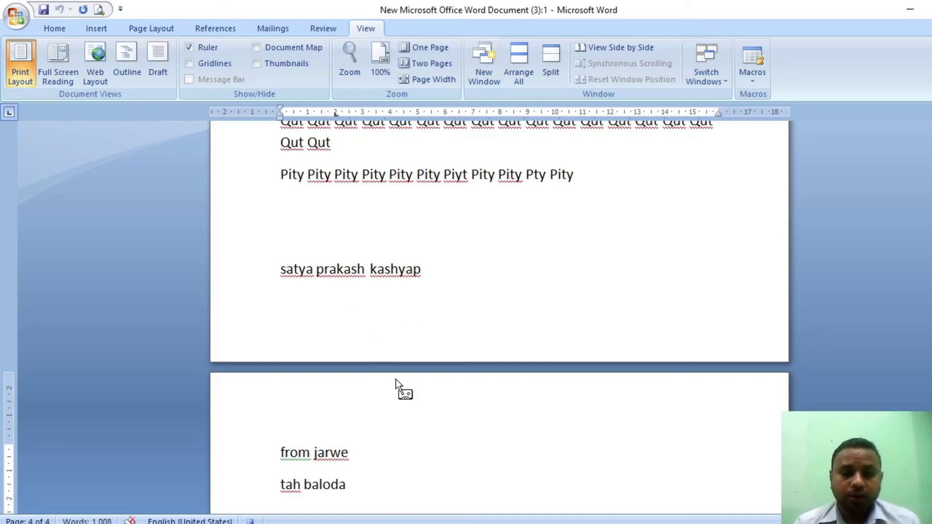
{"action": "left_click", "coordinate": [748, 81]}
Stop the macro recording and check the recorded macro in the Macros list
{"action": "left_click", "coordinate": [763, 116]}
{"action": "left_click", "coordinate": [753, 70]}
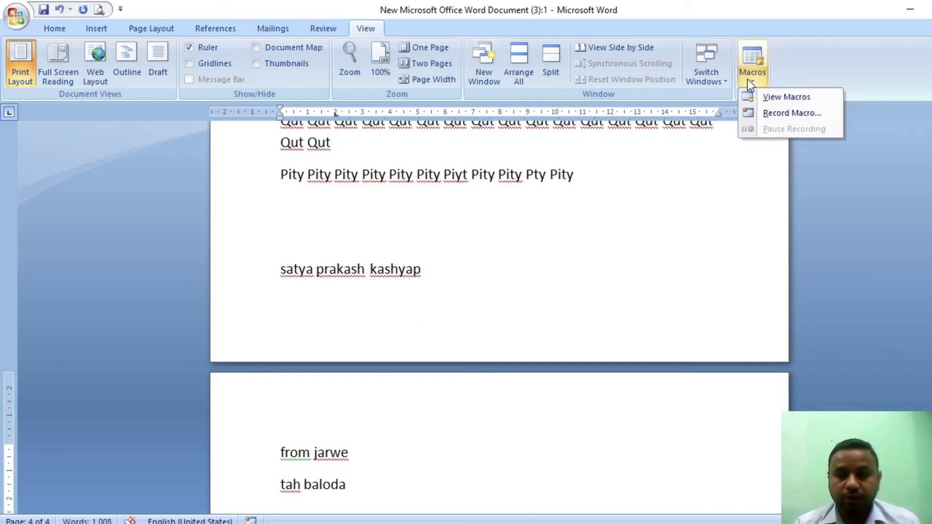
{"action": "left_click", "coordinate": [770, 98]}
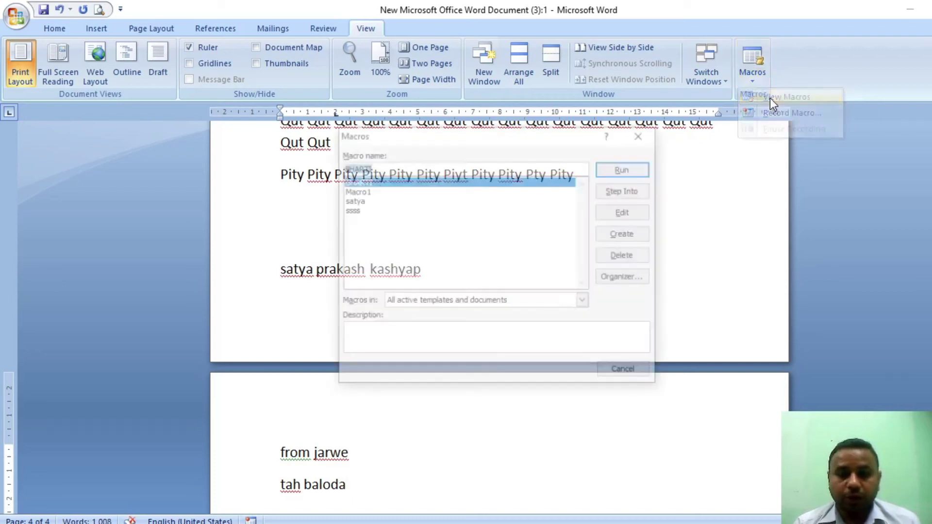
{"action": "left_click", "coordinate": [360, 201]}
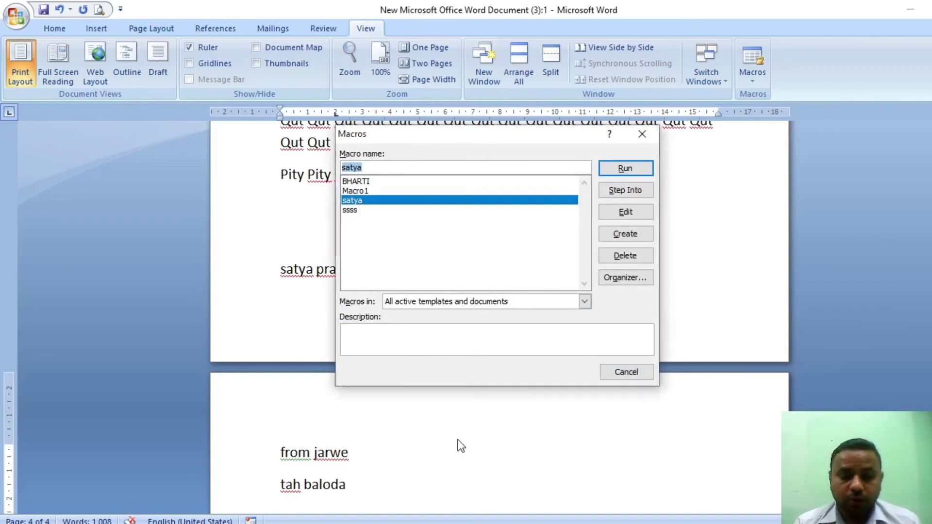
{"action": "left_click", "coordinate": [627, 372]}
{"action": "scroll", "coordinate": [408, 437], "scroll_direction": "down", "scroll_amount": 3}
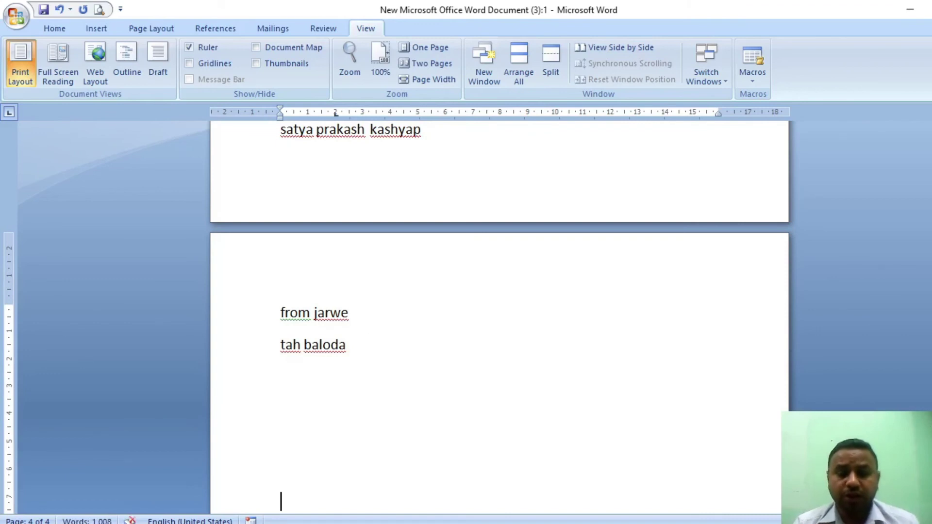
Run the recorded name-and-address macro to insert the block again
{"action": "left_click", "coordinate": [751, 78]}
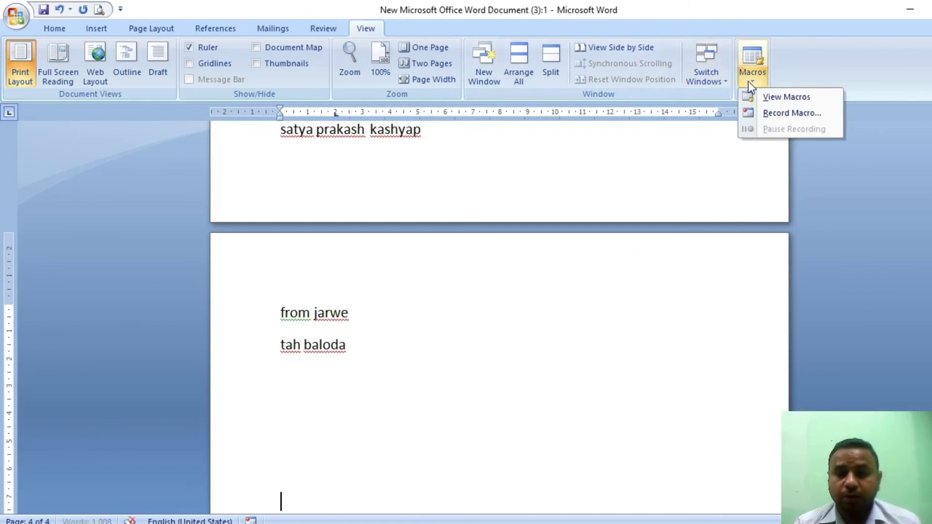
{"action": "left_click", "coordinate": [772, 97]}
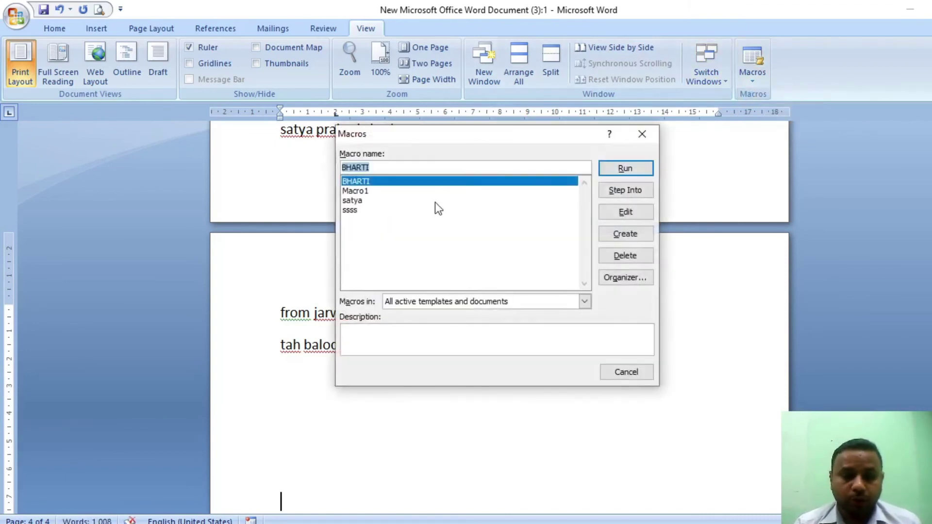
{"action": "left_click", "coordinate": [352, 200]}
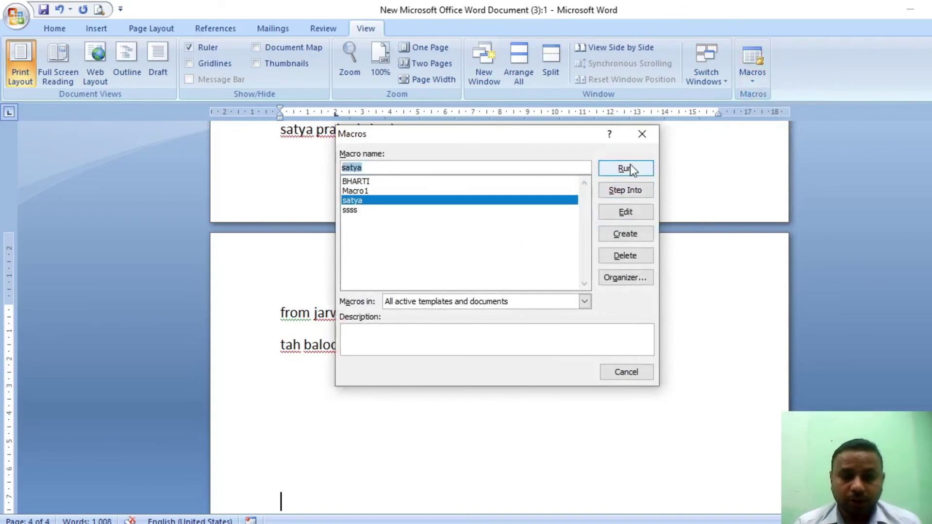
{"action": "left_click", "coordinate": [628, 167]}
{"action": "scroll", "coordinate": [486, 319], "scroll_direction": "down", "scroll_amount": 3}
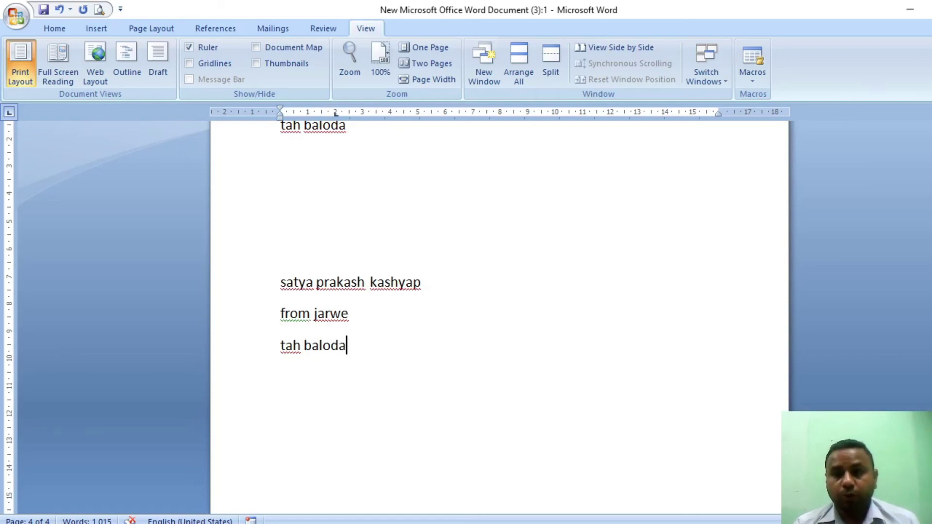
Close the extra :1 window with Ctrl+W and scroll through the document
{"action": "key", "text": "ctrl+w"}
{"action": "scroll", "coordinate": [392, 348], "scroll_direction": "down", "scroll_amount": 4}
{"action": "scroll", "coordinate": [392, 348], "scroll_direction": "down", "scroll_amount": 10}
{"action": "scroll", "coordinate": [393, 349], "scroll_direction": "down", "scroll_amount": 10}
{"action": "scroll", "coordinate": [394, 349], "scroll_direction": "down", "scroll_amount": 3}
{"action": "scroll", "coordinate": [393, 348], "scroll_direction": "down", "scroll_amount": 4}
{"action": "scroll", "coordinate": [393, 348], "scroll_direction": "down", "scroll_amount": 3}
{"action": "scroll", "coordinate": [393, 348], "scroll_direction": "down", "scroll_amount": 4}
{"action": "scroll", "coordinate": [393, 348], "scroll_direction": "down", "scroll_amount": 5}
{"action": "scroll", "coordinate": [393, 348], "scroll_direction": "down", "scroll_amount": 5}
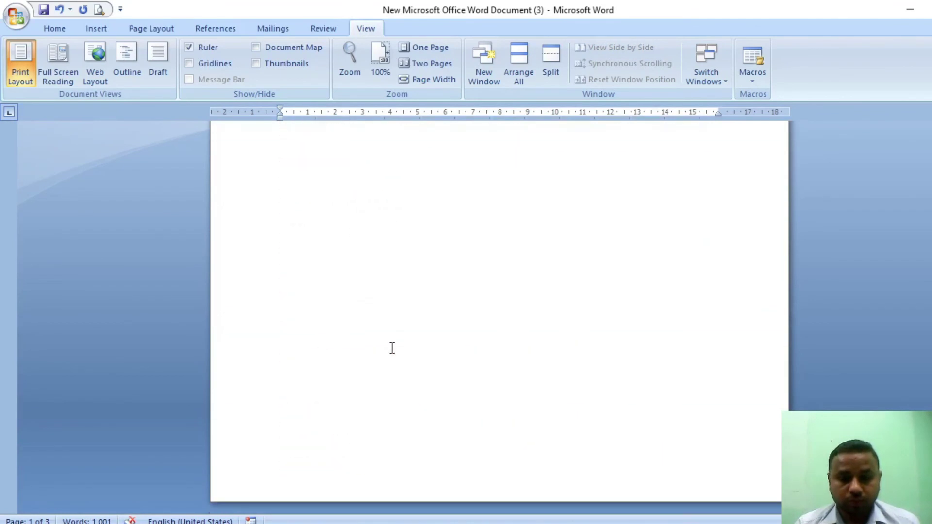
Close the document without saving and relaunch Microsoft Office Word 2007 from the Start menu
{"action": "key", "text": "ctrl+w"}
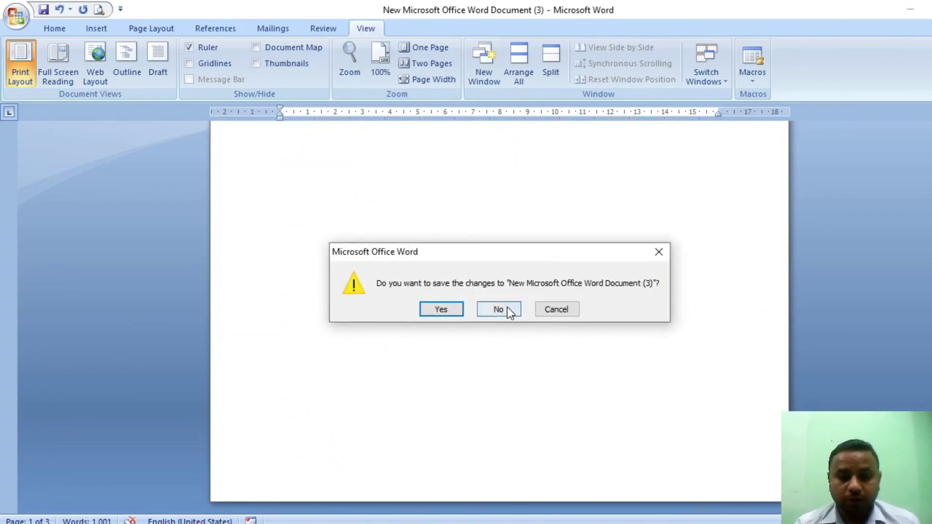
{"action": "left_click", "coordinate": [510, 312]}
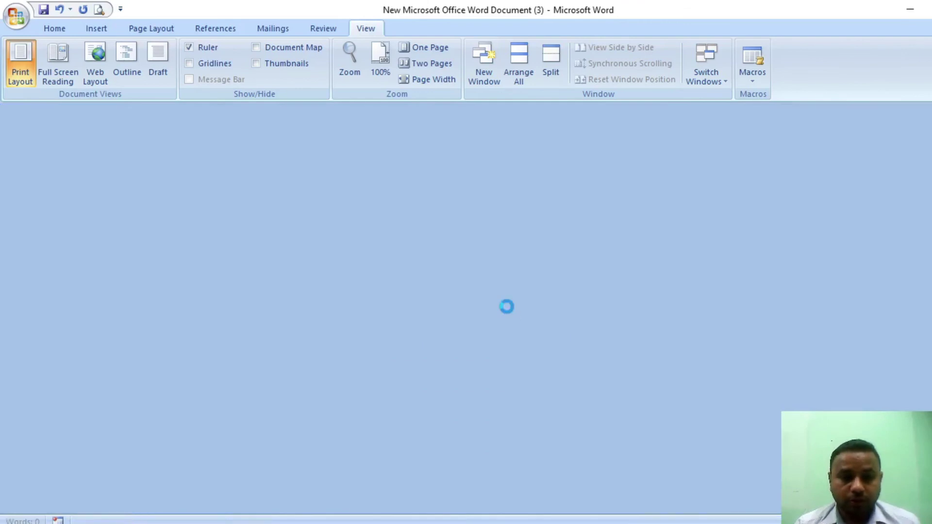
{"action": "key", "text": "super"}
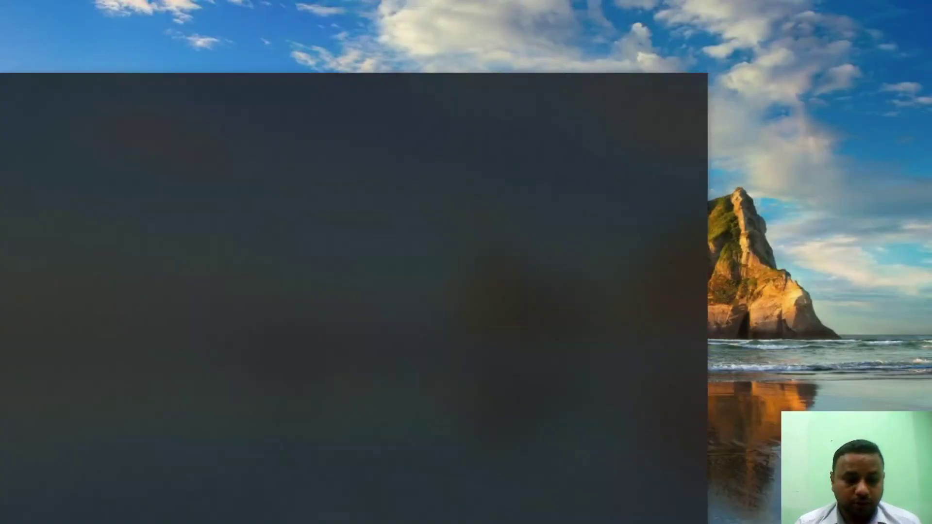
{"action": "scroll", "coordinate": [58, 435], "scroll_direction": "down", "scroll_amount": 5}
{"action": "scroll", "coordinate": [59, 434], "scroll_direction": "down", "scroll_amount": 3}
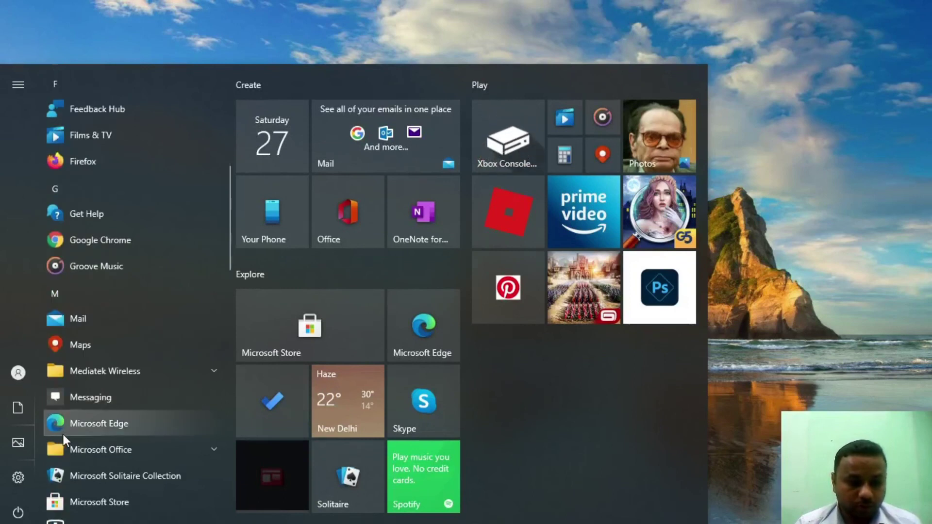
{"action": "left_click", "coordinate": [100, 451]}
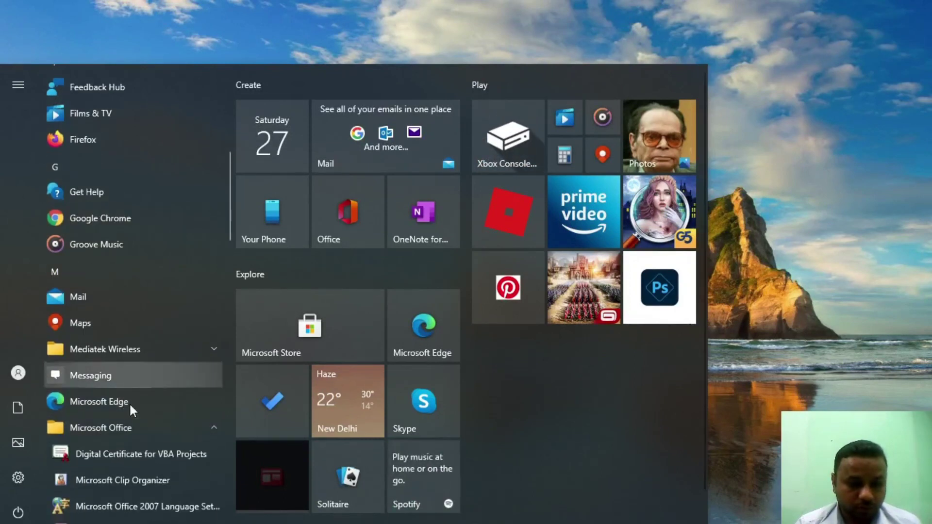
{"action": "scroll", "coordinate": [129, 403], "scroll_direction": "down", "scroll_amount": 5}
{"action": "left_click", "coordinate": [103, 468]}
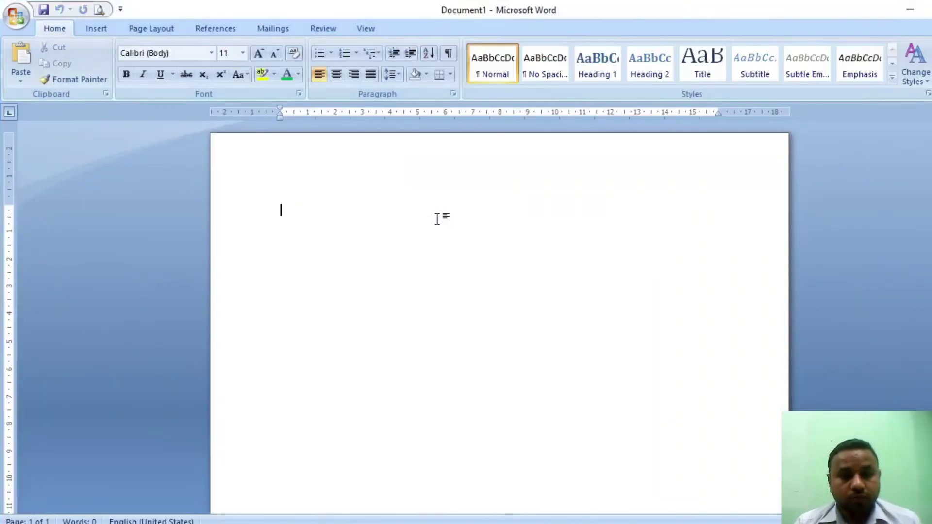
Run the saved name-and-address macro from View > Macros in the blank Document1
{"action": "left_click", "coordinate": [20, 18]}
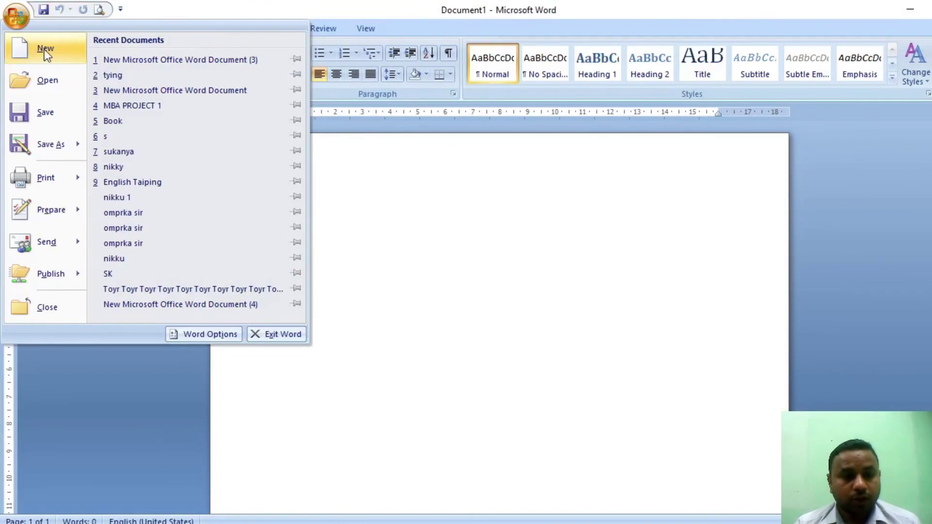
{"action": "left_click", "coordinate": [421, 240]}
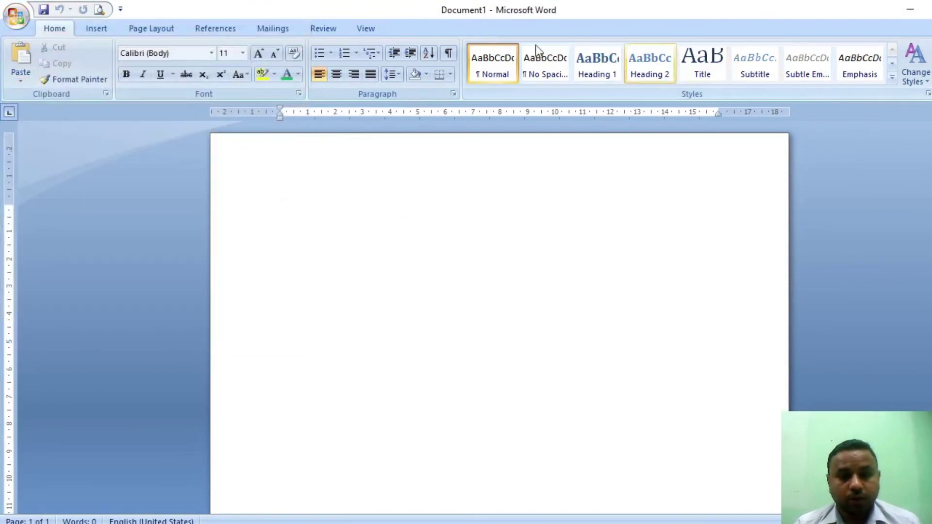
{"action": "left_click", "coordinate": [367, 28]}
{"action": "left_click", "coordinate": [759, 75]}
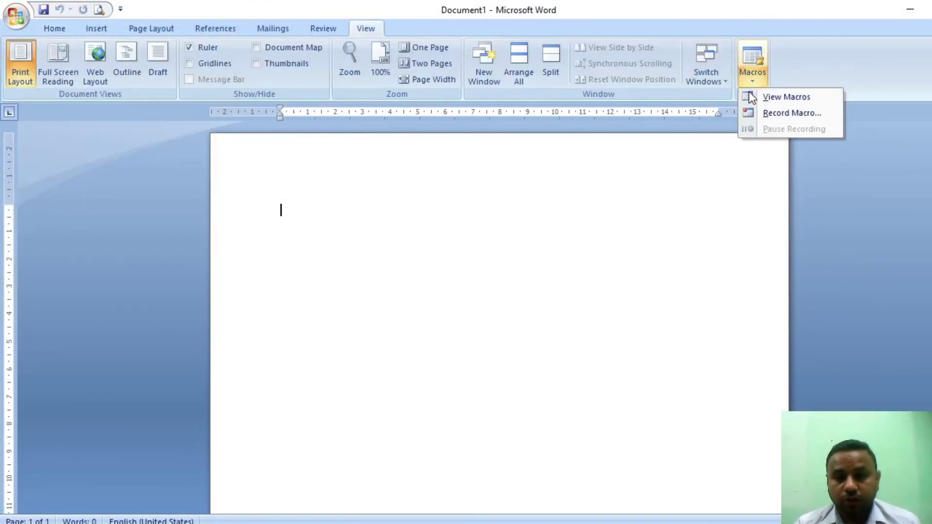
{"action": "left_click", "coordinate": [758, 97]}
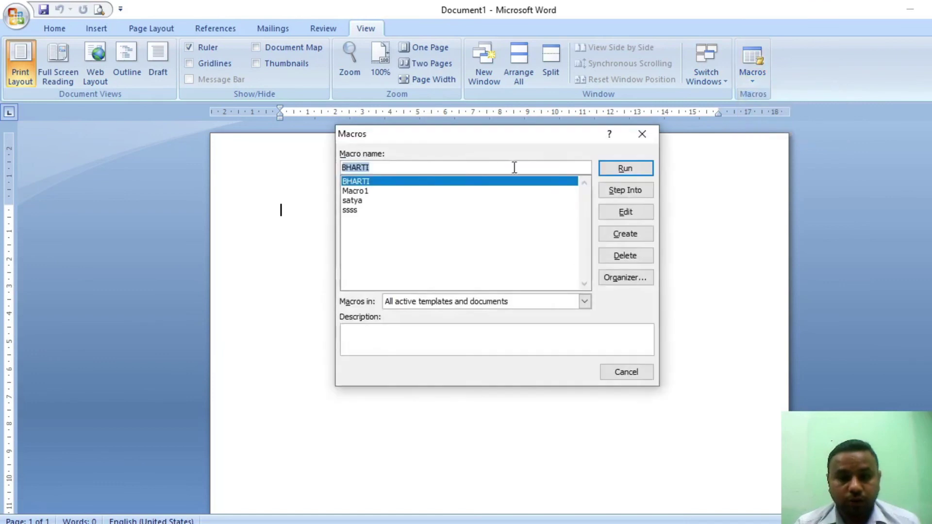
{"action": "left_click", "coordinate": [352, 200]}
{"action": "left_click", "coordinate": [625, 168]}
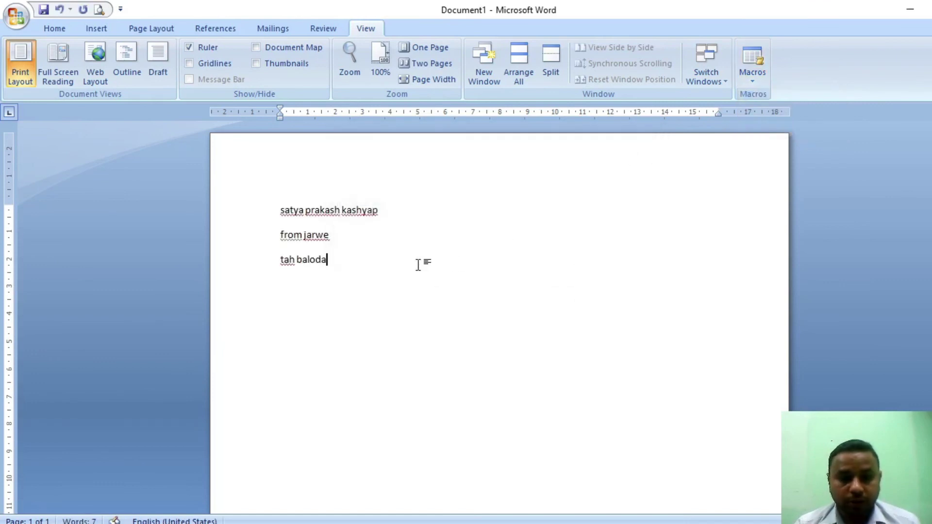